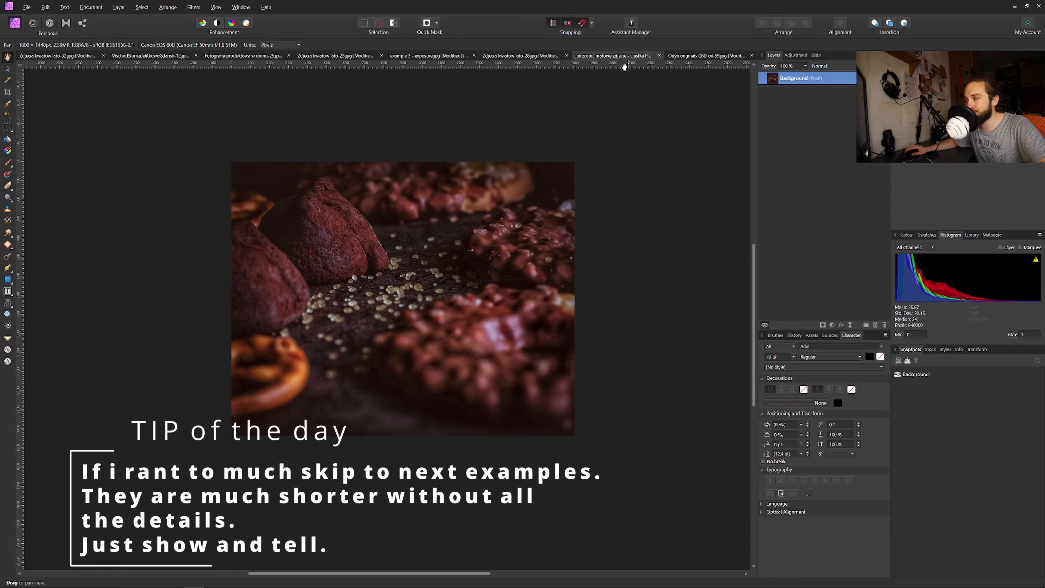
# Add a Curves adjustment to the Background layer and move its dialog clear of the photo
pyautogui.click(831, 327)
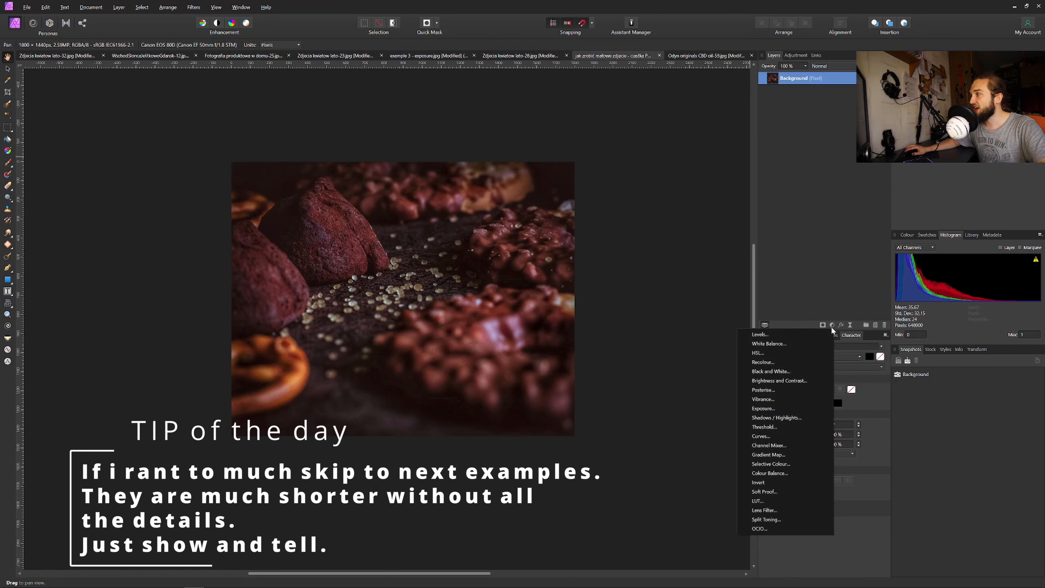
pyautogui.click(778, 436)
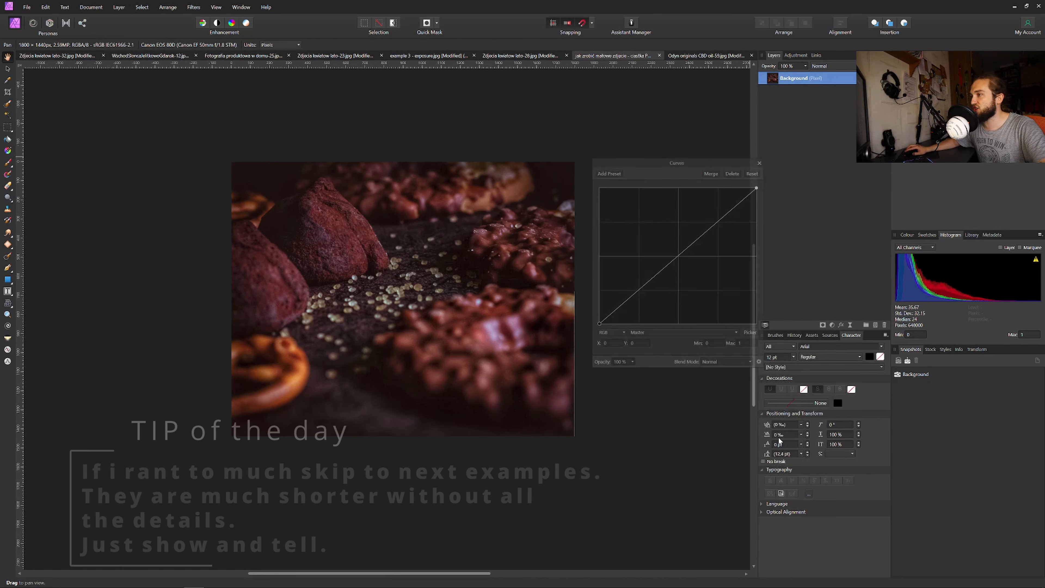
pyautogui.moveTo(666, 160); pyautogui.dragTo(658, 126)
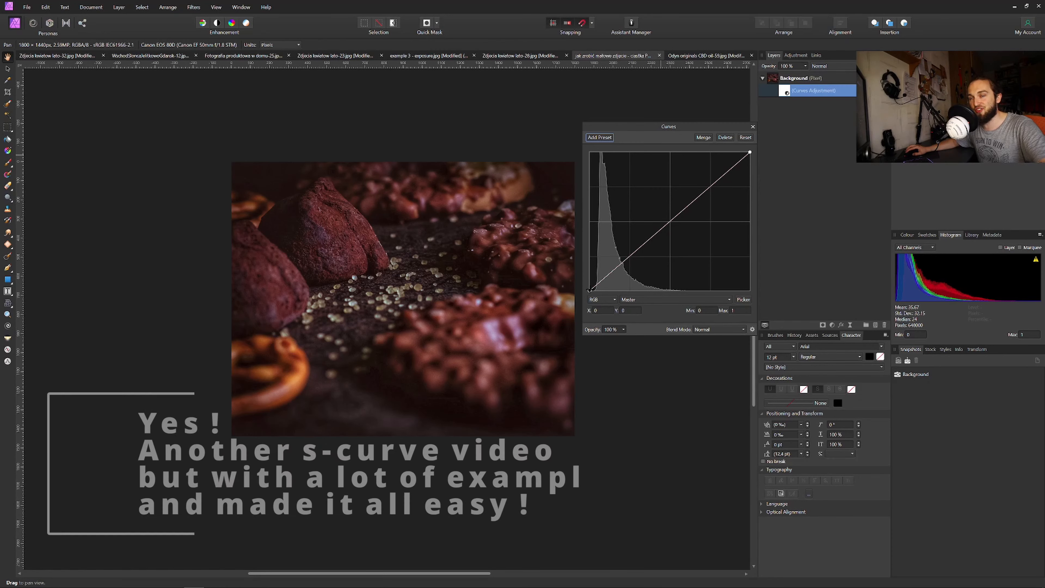
# Shape a faded S-curve with the black end at output 0.241, the highlight point near 0.76 and a shadow point at input 0.246, output 0.241
pyautogui.moveTo(589, 290); pyautogui.dragTo(589, 258)
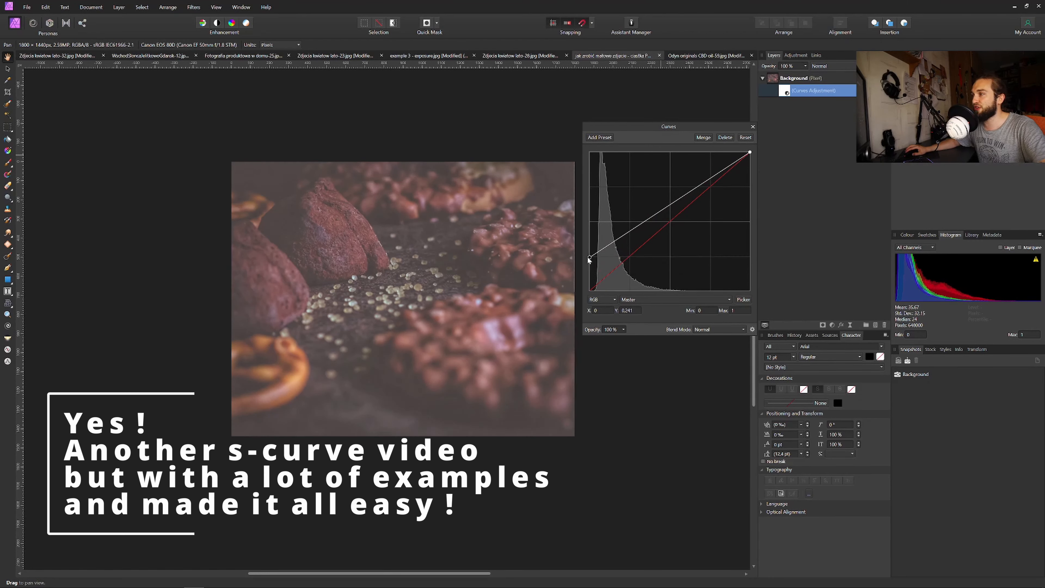
pyautogui.moveTo(749, 153); pyautogui.dragTo(710, 185)
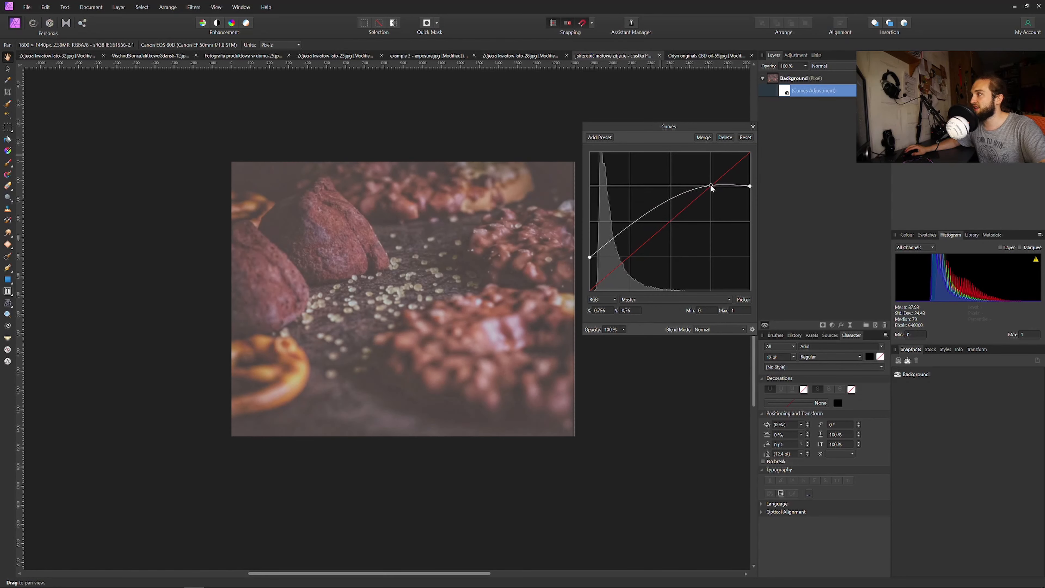
pyautogui.moveTo(615, 238); pyautogui.dragTo(629, 256)
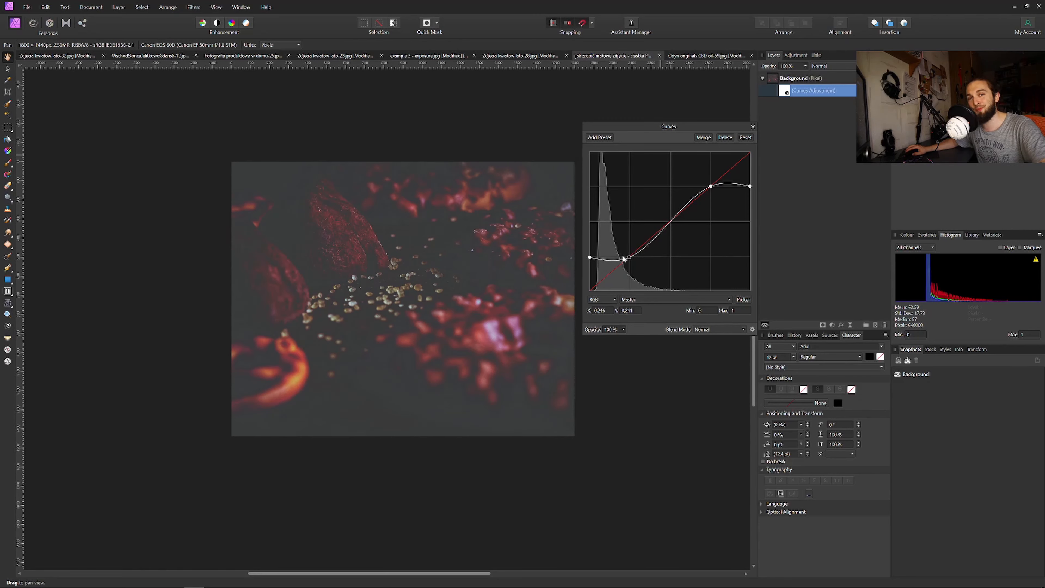
# Refine the S-curve with shadow output about 0.13, highlight output 0.86 and a midpoint at input 0.512, output 0.518
pyautogui.moveTo(589, 257); pyautogui.dragTo(588, 280)
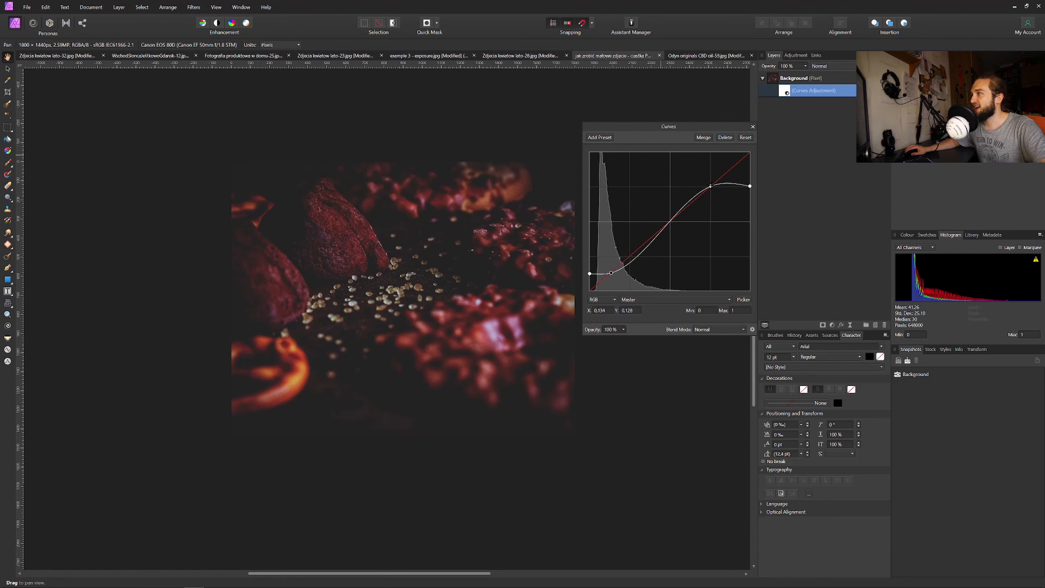
pyautogui.moveTo(713, 186); pyautogui.dragTo(751, 171)
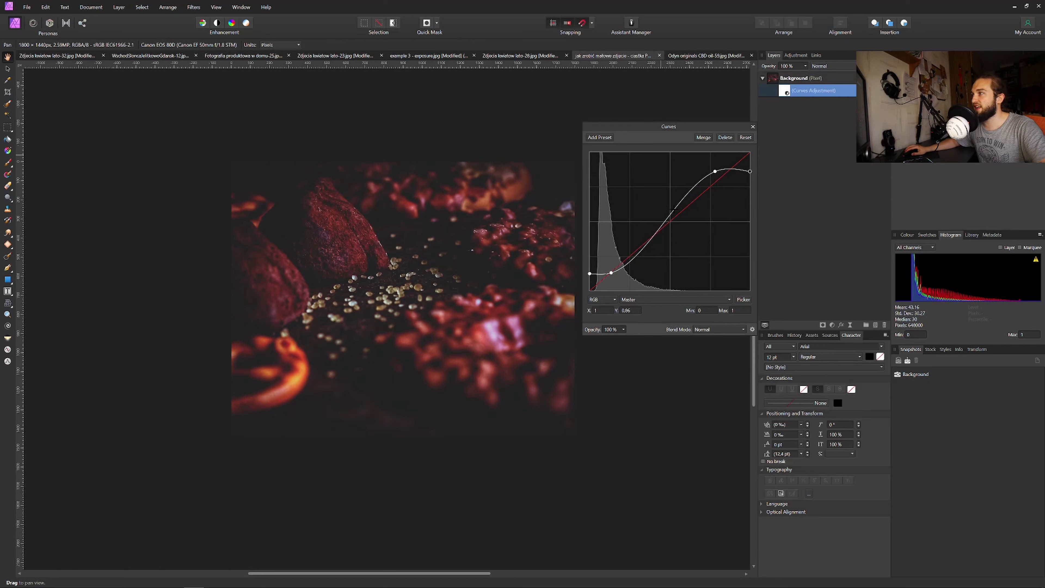
pyautogui.moveTo(673, 209); pyautogui.dragTo(673, 218)
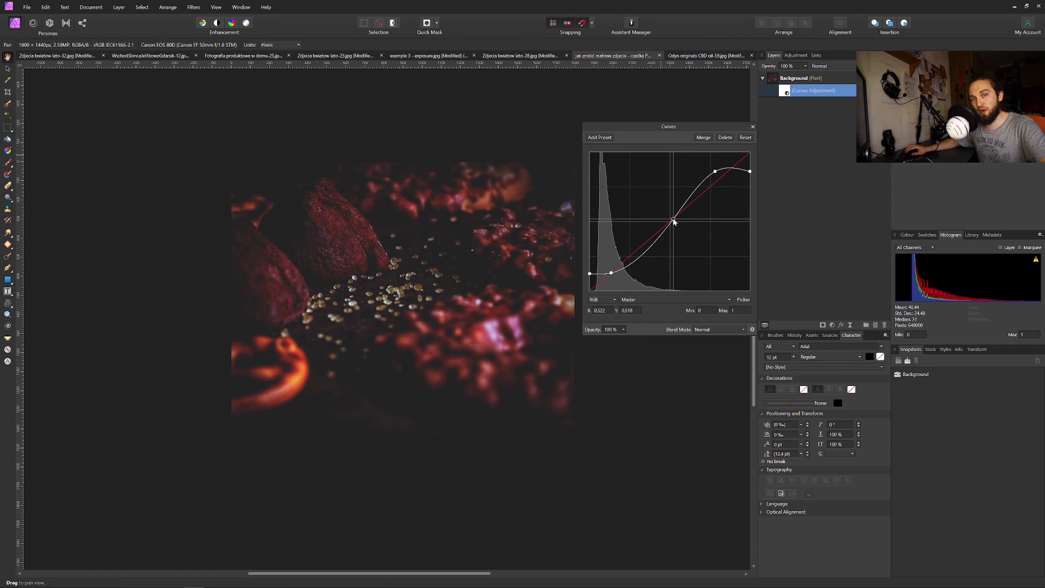
pyautogui.moveTo(674, 219); pyautogui.dragTo(671, 219)
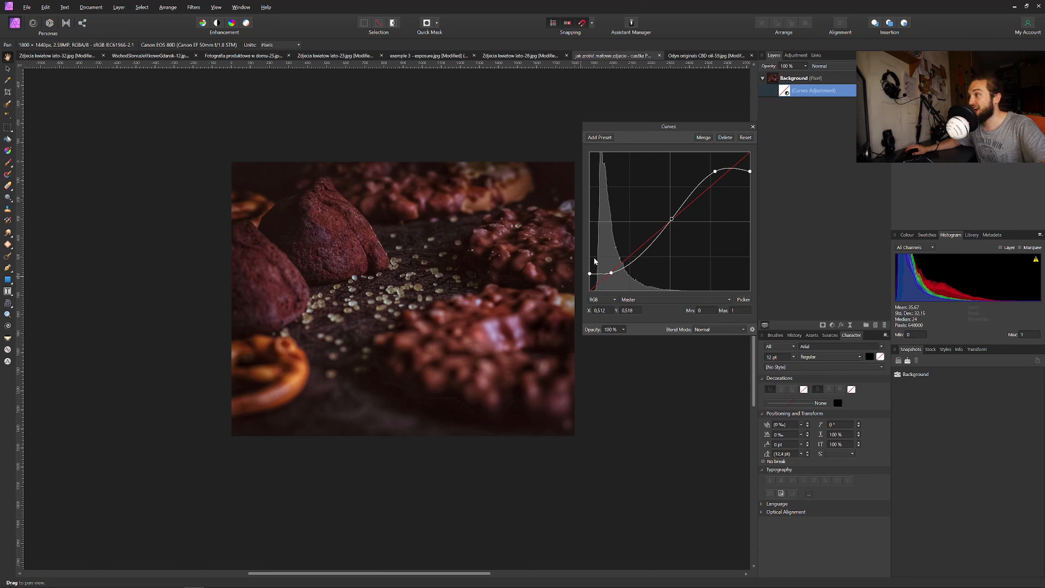
# Nudge the shadow point up, set the black end's output to 0.117, and compare the photo with the Curves adjustment off and on
pyautogui.moveTo(591, 272); pyautogui.dragTo(584, 264)
pyautogui.click(611, 269)
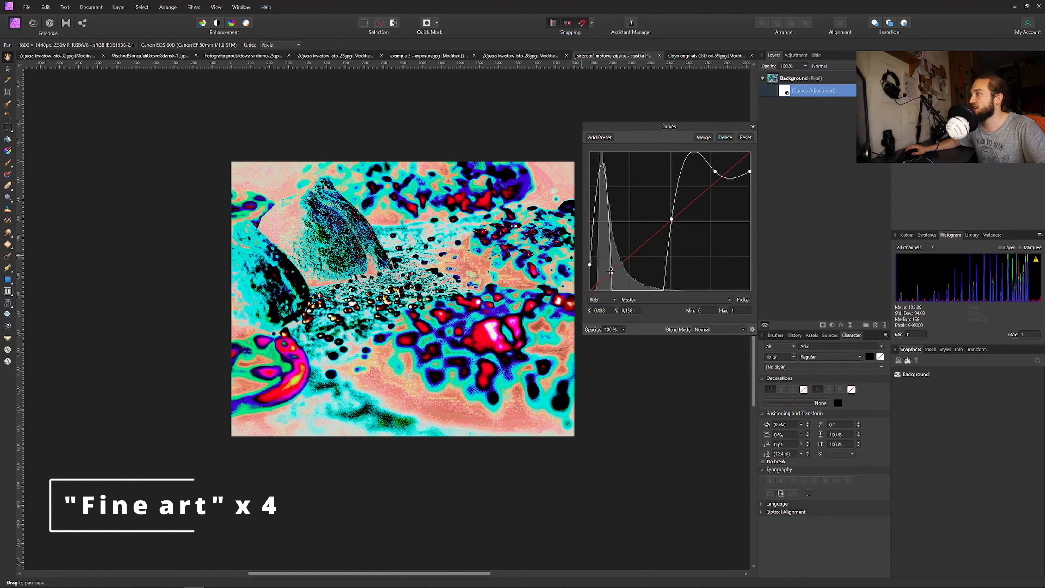
pyautogui.click(611, 270)
pyautogui.moveTo(611, 270); pyautogui.dragTo(583, 275)
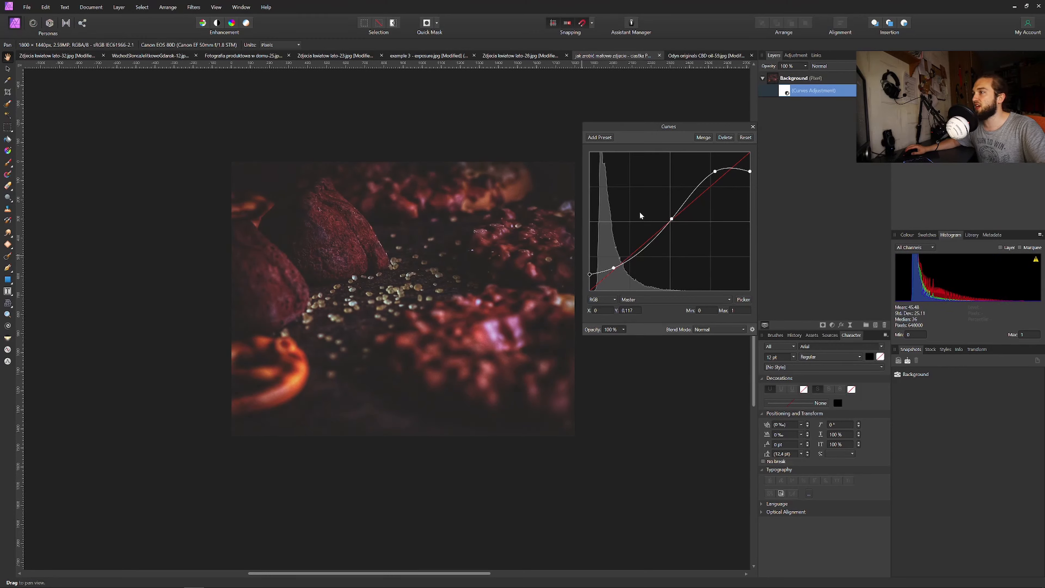
pyautogui.click(885, 90)
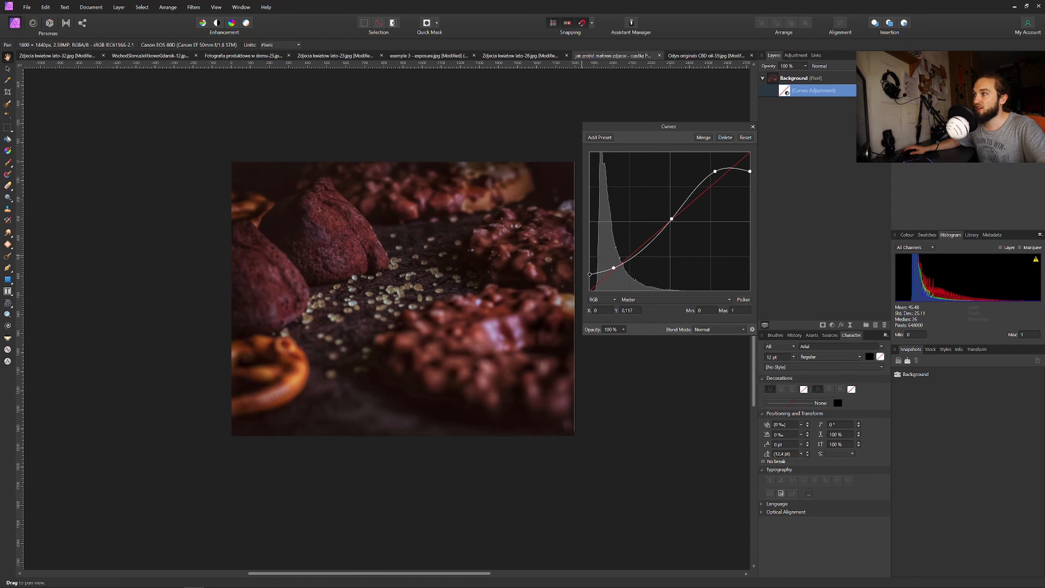
pyautogui.click(885, 90)
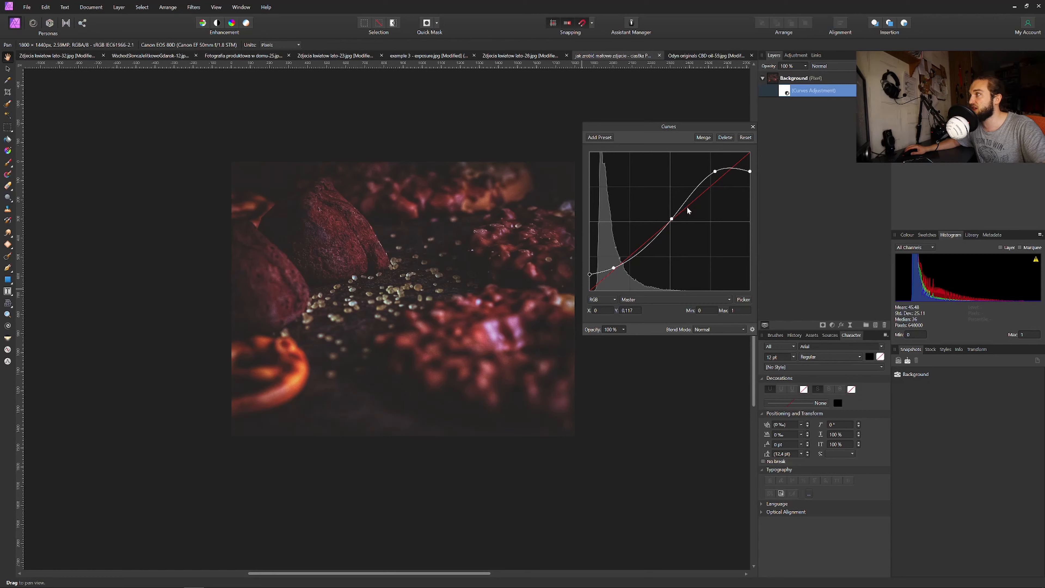
# Try straightening the upper curve: lower the highlight point to 0.766, add five points along the diagonal and raise the white end to 1
pyautogui.moveTo(715, 175); pyautogui.dragTo(714, 185)
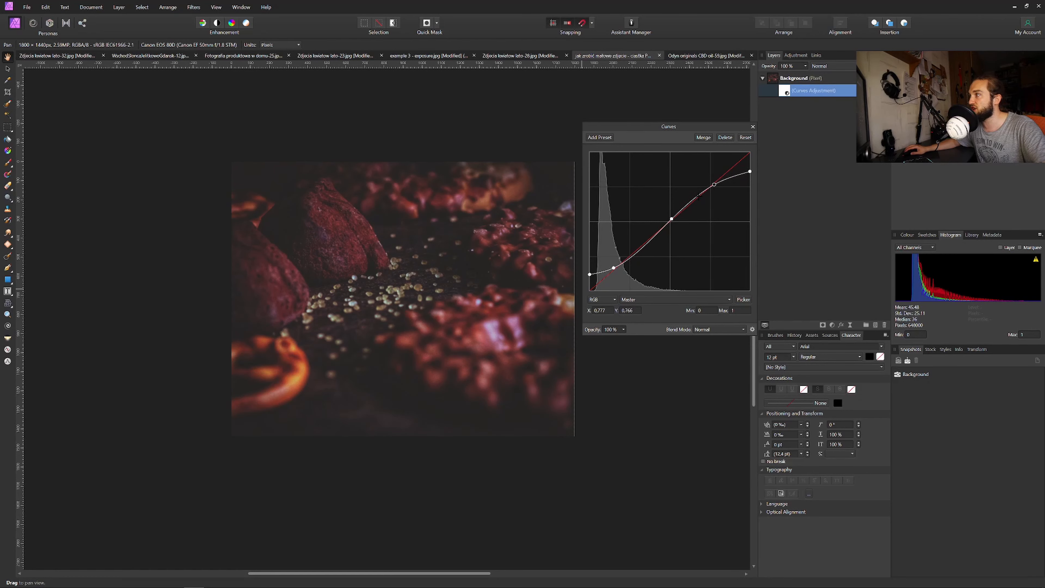
pyautogui.click(702, 193)
pyautogui.click(693, 201)
pyautogui.click(685, 206)
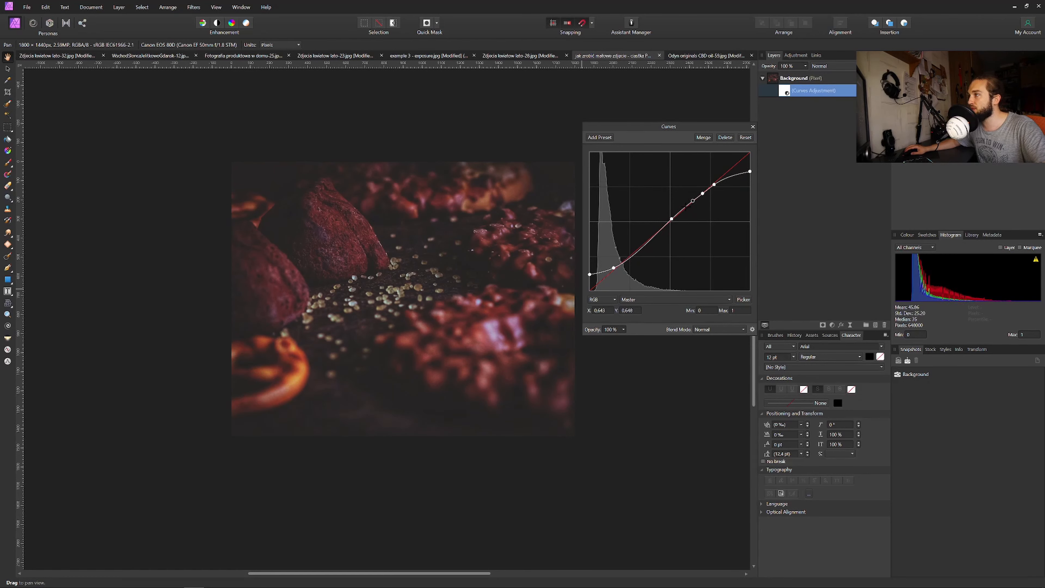
pyautogui.click(663, 226)
pyautogui.click(651, 237)
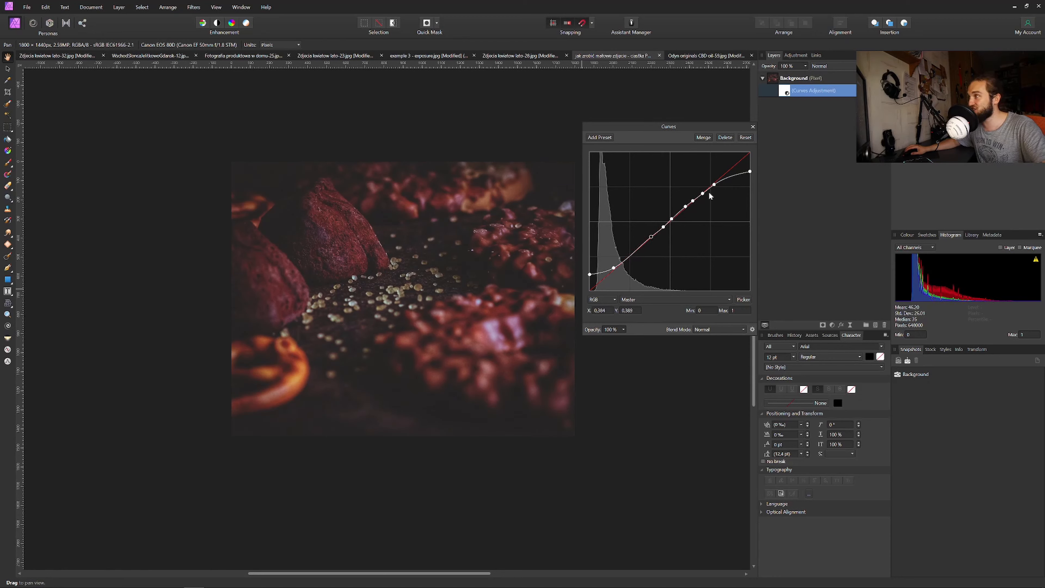
pyautogui.moveTo(750, 171)
pyautogui.mouseDown()
pyautogui.moveTo(743, 300)
pyautogui.moveTo(758, 140)
pyautogui.moveTo(684, 130)
pyautogui.moveTo(721, 160)
pyautogui.moveTo(711, 157)
pyautogui.moveTo(750, 152)
pyautogui.mouseUp()
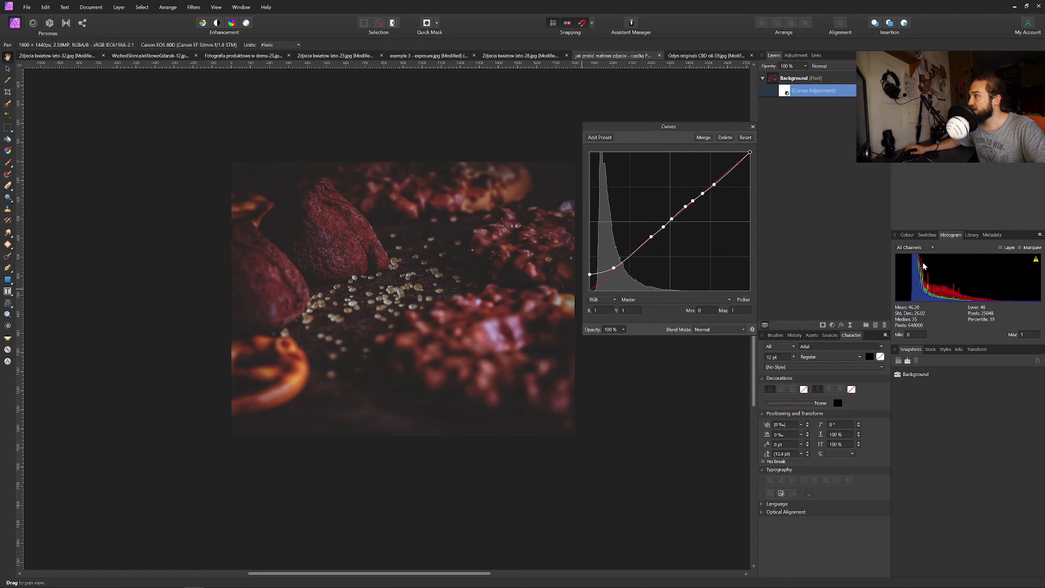
# Test the black end's effect by lowering its output to 0, raising it to about 0.1, and shifting its input to about 0.09
pyautogui.moveTo(586, 275); pyautogui.dragTo(579, 297)
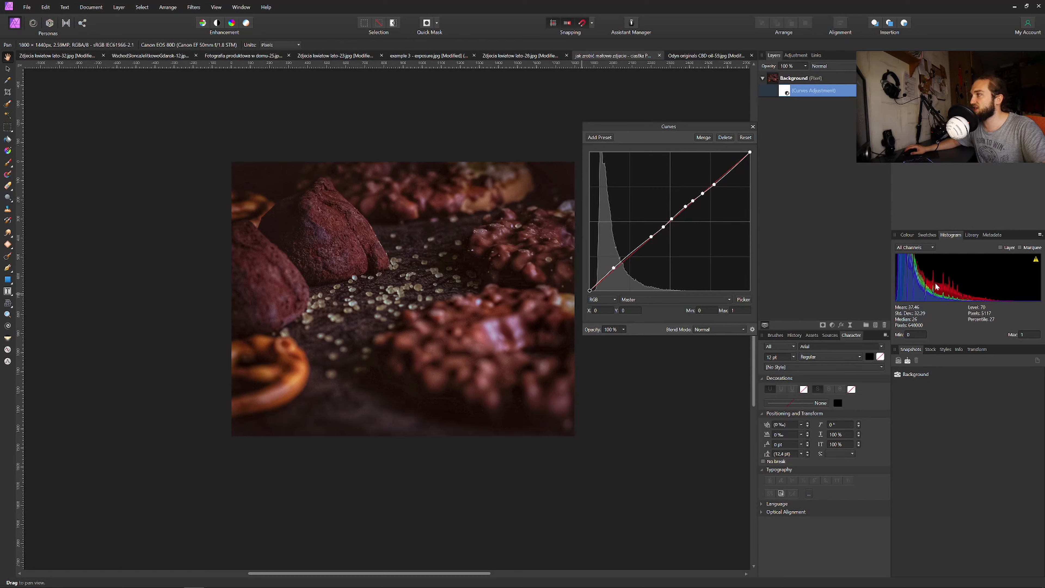
pyautogui.moveTo(589, 291); pyautogui.dragTo(584, 278)
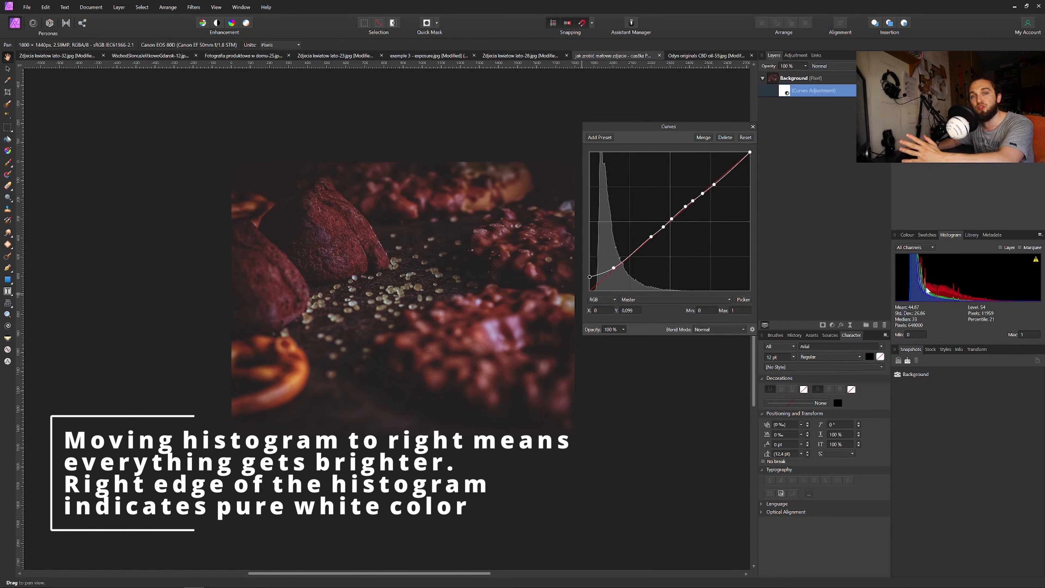
pyautogui.moveTo(588, 282)
pyautogui.mouseDown()
pyautogui.moveTo(589, 293)
pyautogui.moveTo(603, 292)
pyautogui.mouseUp()
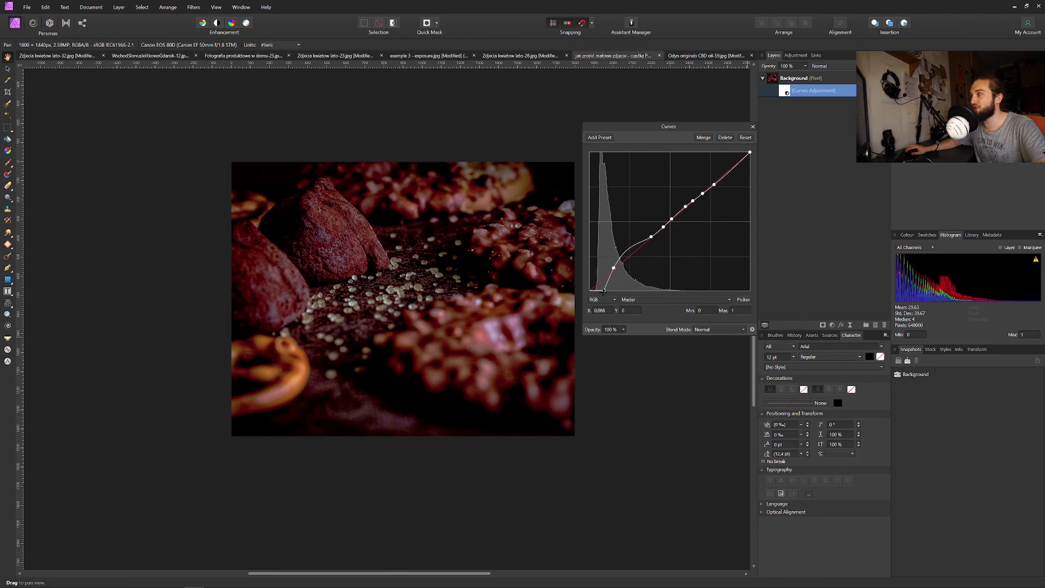
pyautogui.click(590, 290)
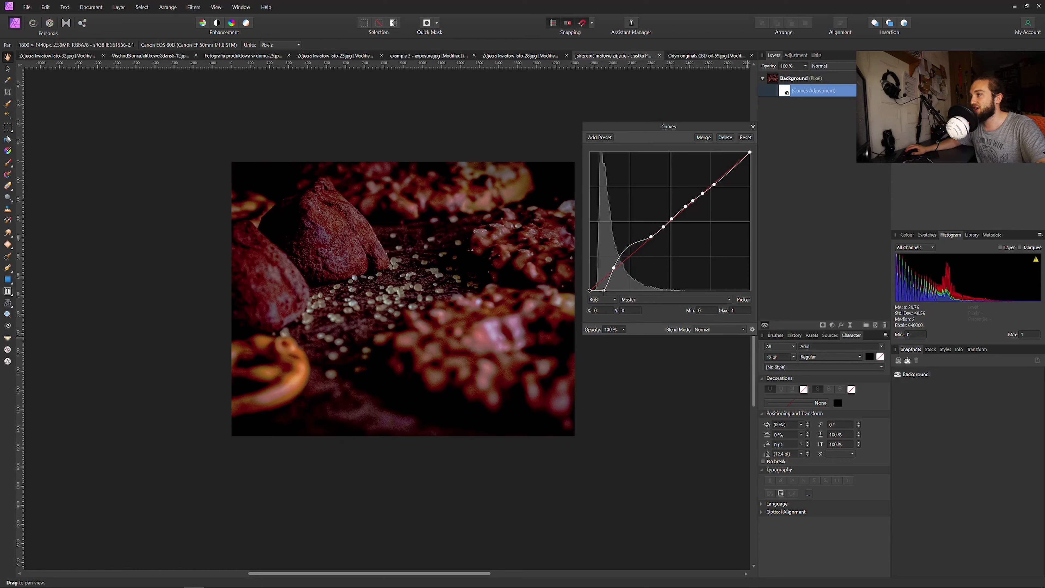
pyautogui.moveTo(604, 291); pyautogui.dragTo(586, 289)
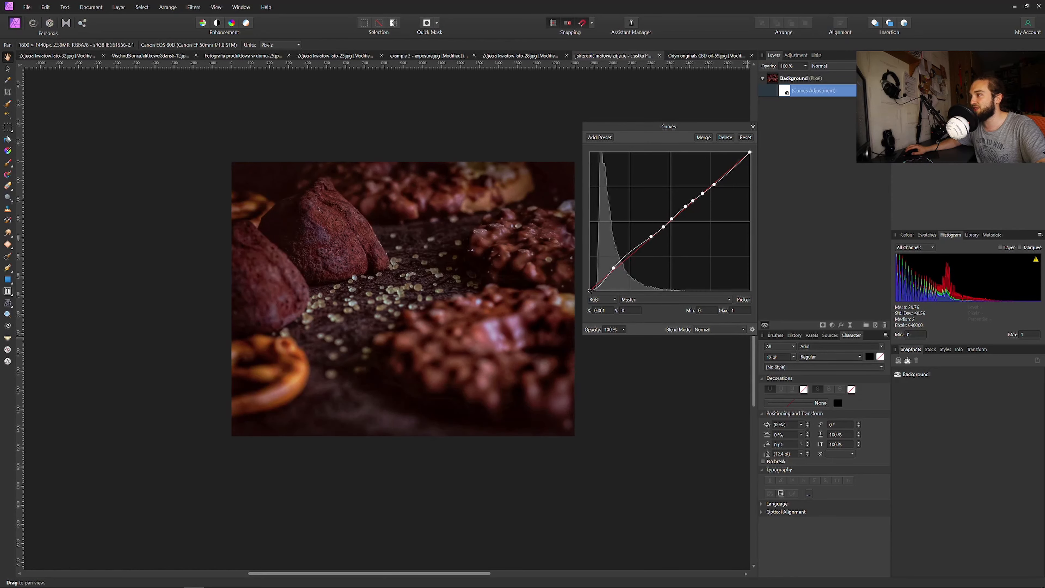
pyautogui.moveTo(590, 290); pyautogui.dragTo(590, 288)
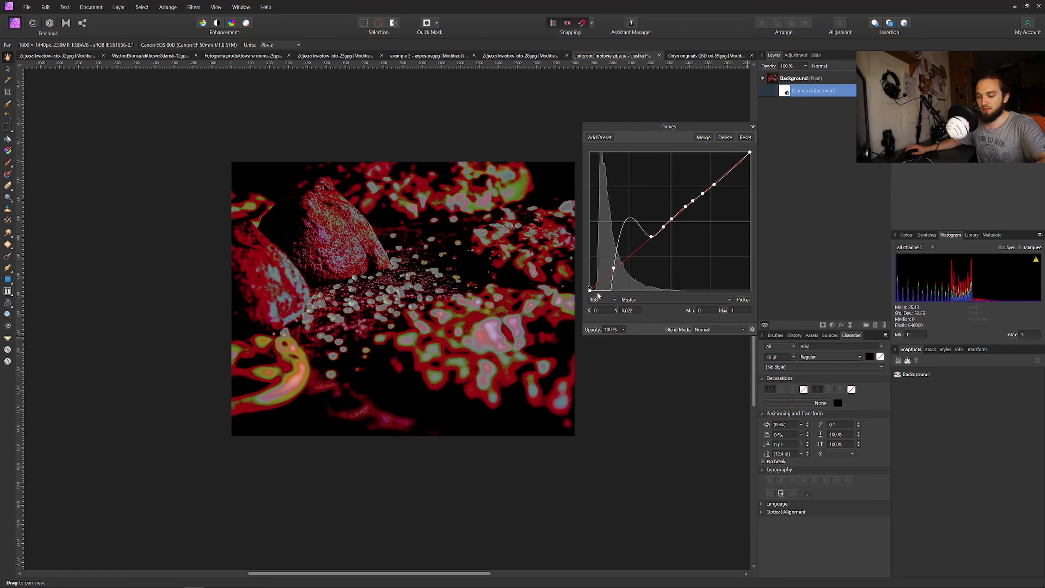
# Try crushing the shadows by setting the black end's output to 0 and sliding its input up to about 0.114
pyautogui.moveTo(590, 288)
pyautogui.mouseDown()
pyautogui.moveTo(591, 276)
pyautogui.moveTo(576, 295)
pyautogui.mouseUp()
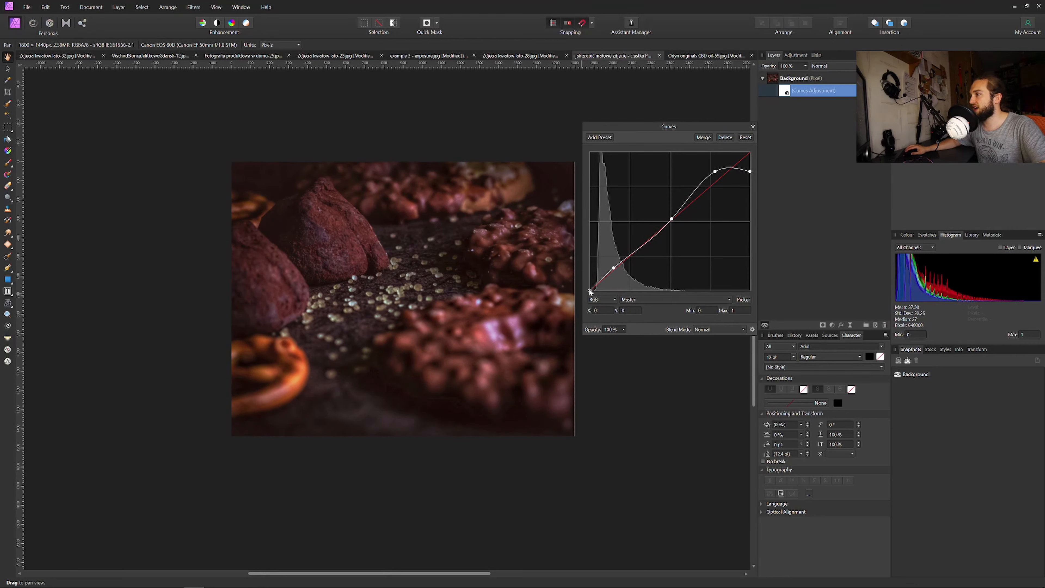
pyautogui.moveTo(591, 291); pyautogui.dragTo(597, 295)
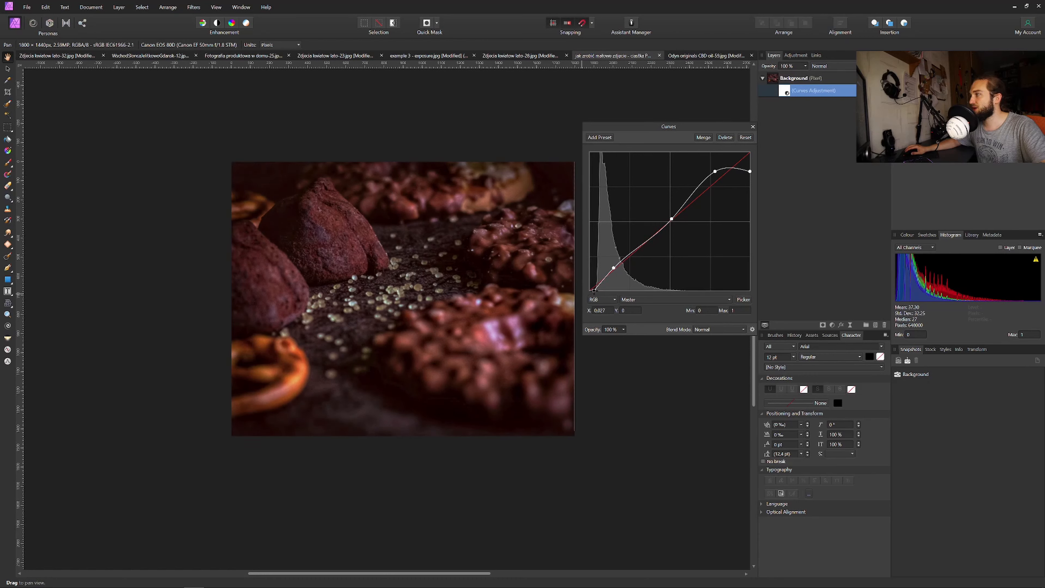
pyautogui.moveTo(594, 291); pyautogui.dragTo(603, 293)
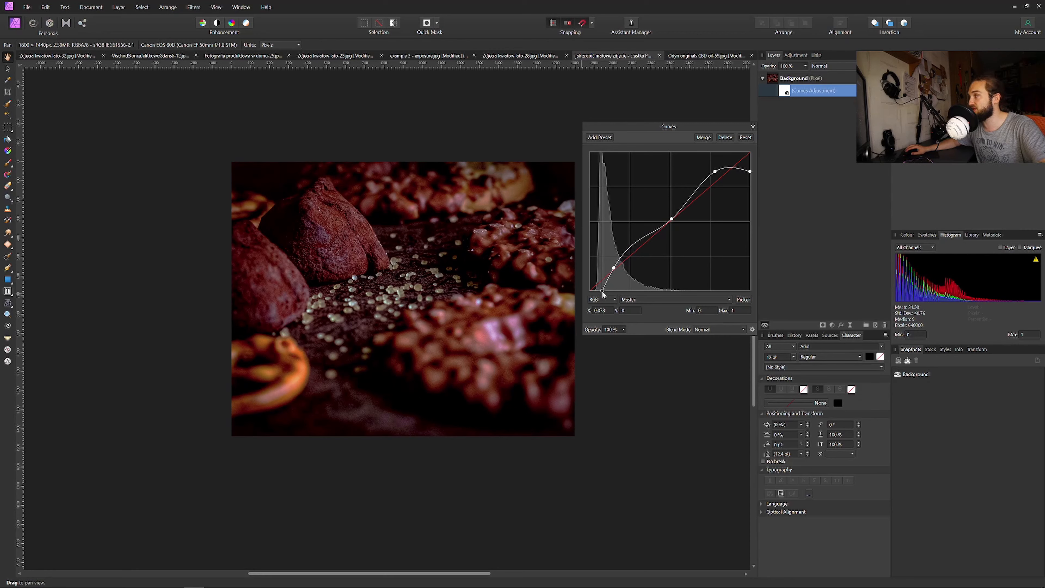
pyautogui.moveTo(602, 291); pyautogui.dragTo(606, 292)
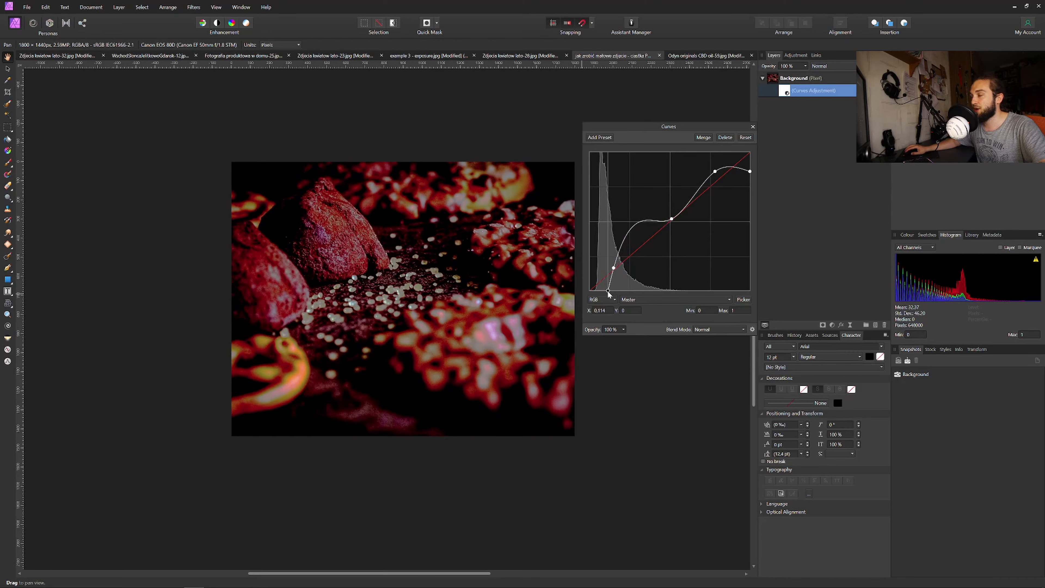
# Set the black end to input 0, output 0.117 and the shadow point to input 0.155, output 0.146
pyautogui.moveTo(606, 292); pyautogui.dragTo(587, 277)
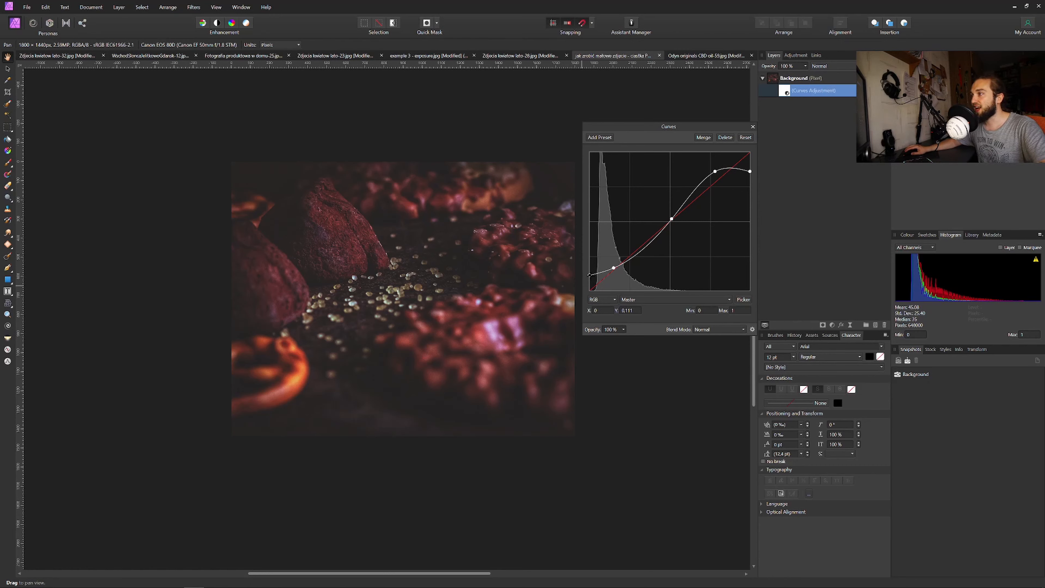
pyautogui.moveTo(590, 275)
pyautogui.mouseDown()
pyautogui.moveTo(582, 284)
pyautogui.moveTo(575, 273)
pyautogui.mouseUp()
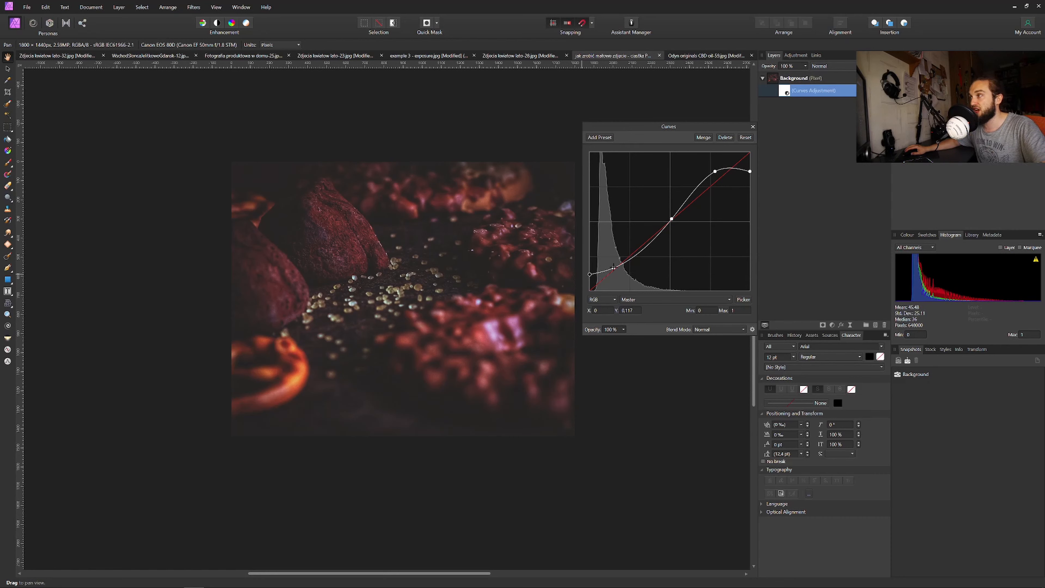
pyautogui.moveTo(614, 267); pyautogui.dragTo(613, 268)
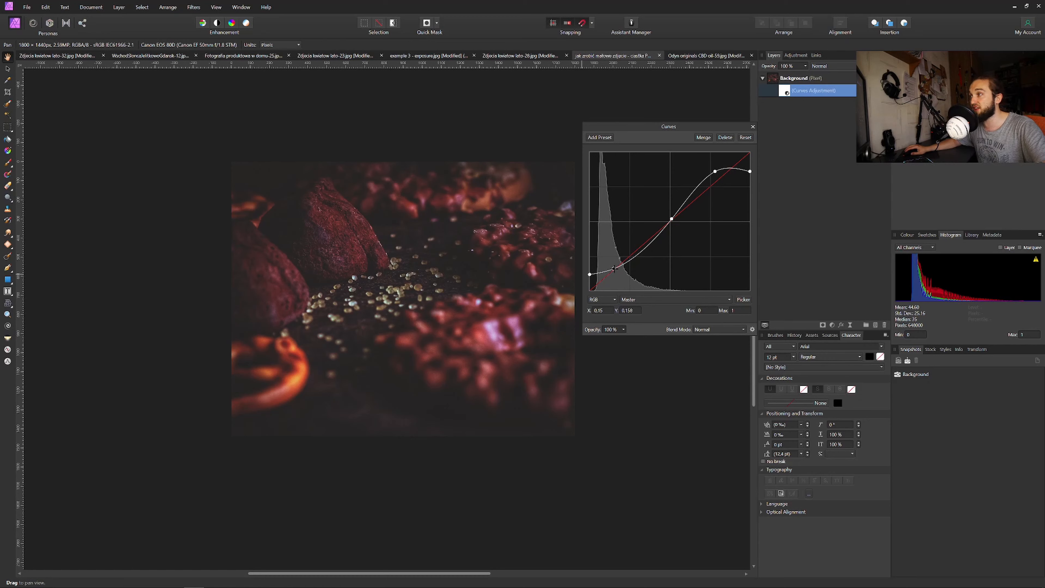
pyautogui.moveTo(614, 268); pyautogui.dragTo(610, 244)
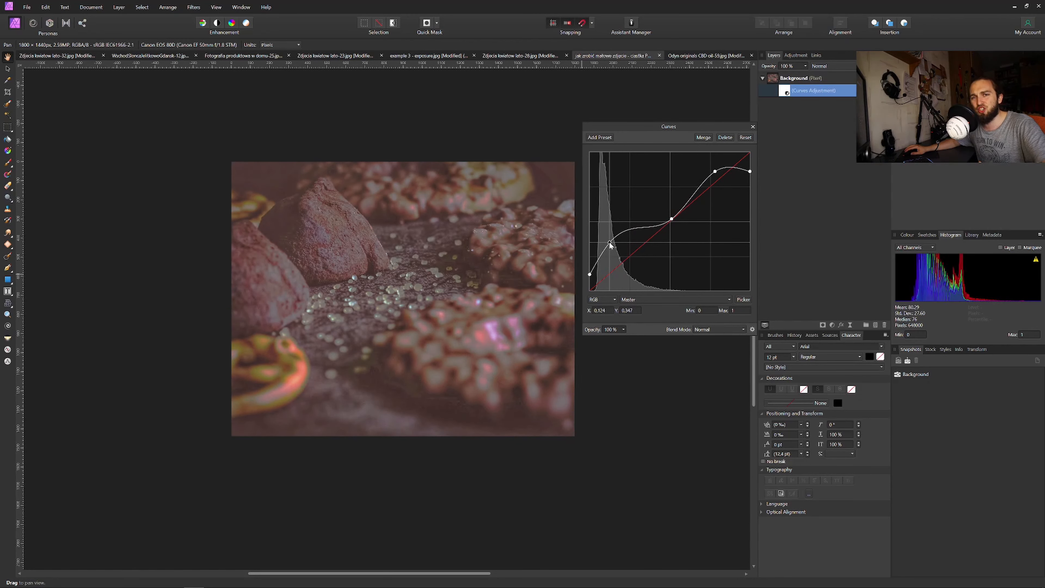
pyautogui.moveTo(610, 244); pyautogui.dragTo(614, 270)
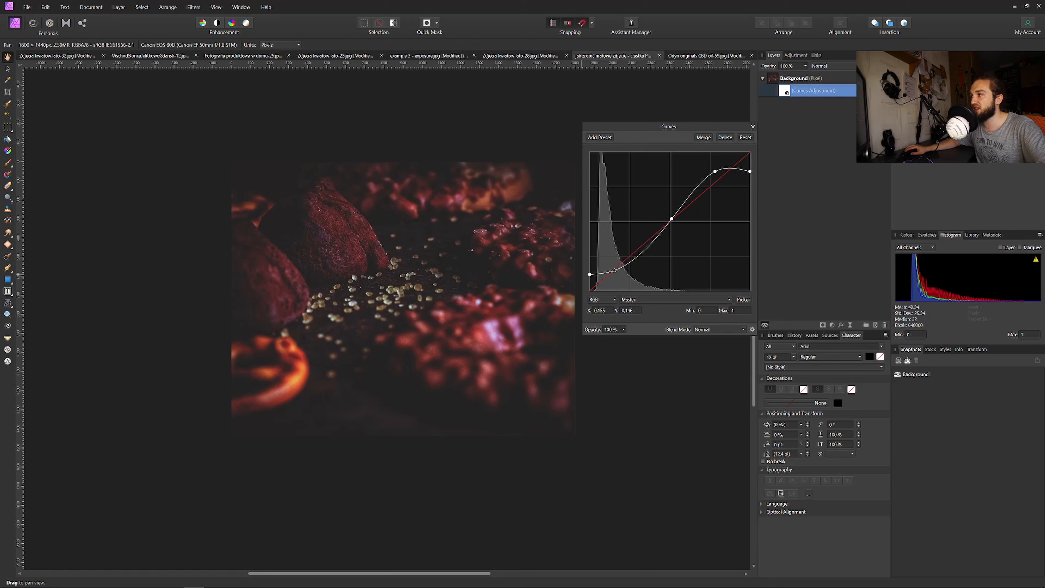
# Delete the curve's midpoint, leaving only the shadow and highlight points between the two ends
pyautogui.moveTo(636, 251); pyautogui.dragTo(636, 252)
pyautogui.press('Delete')
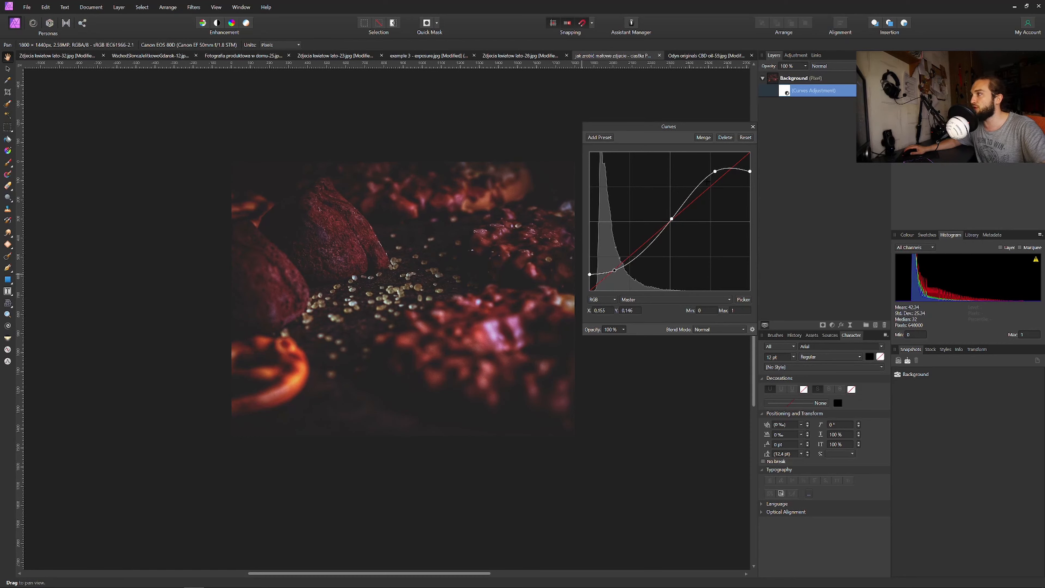
pyautogui.rightClick(673, 219)
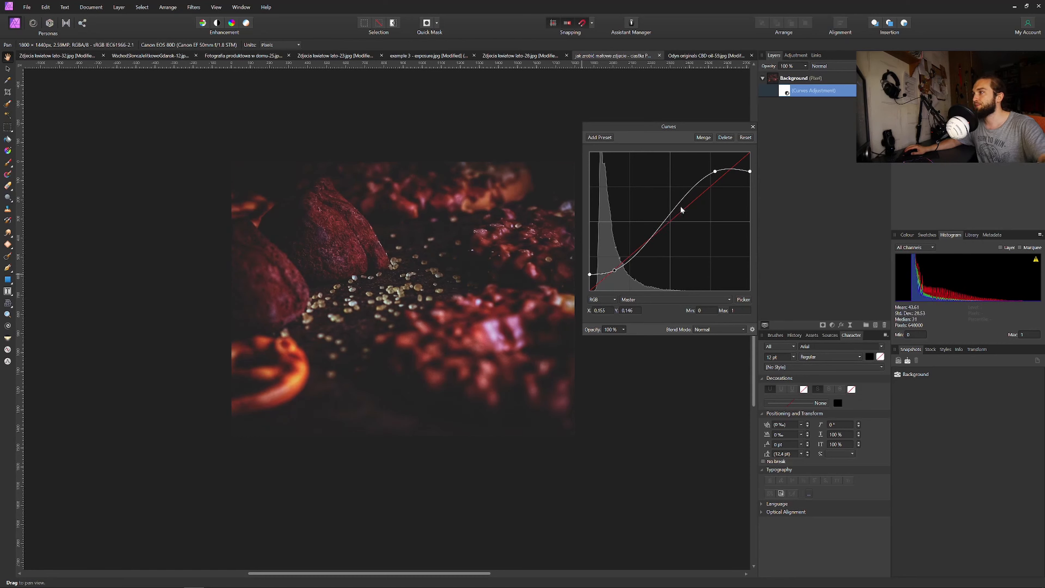
# Set the highlight point to 0.772/0.825, the shadow point to 0.16/0.17, and the black end's output to 0.134
pyautogui.moveTo(715, 171); pyautogui.dragTo(714, 178)
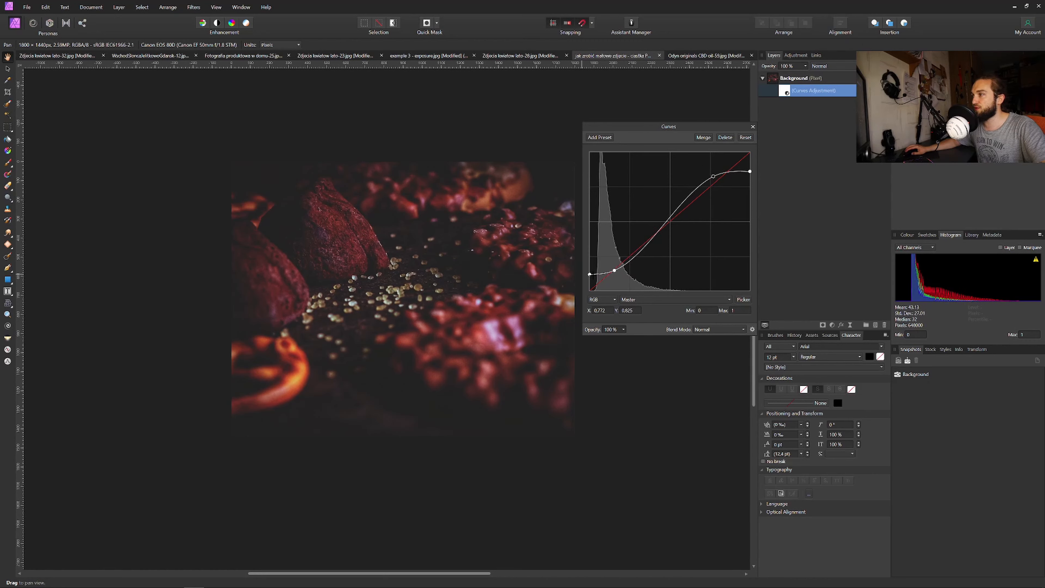
pyautogui.moveTo(614, 270); pyautogui.dragTo(616, 267)
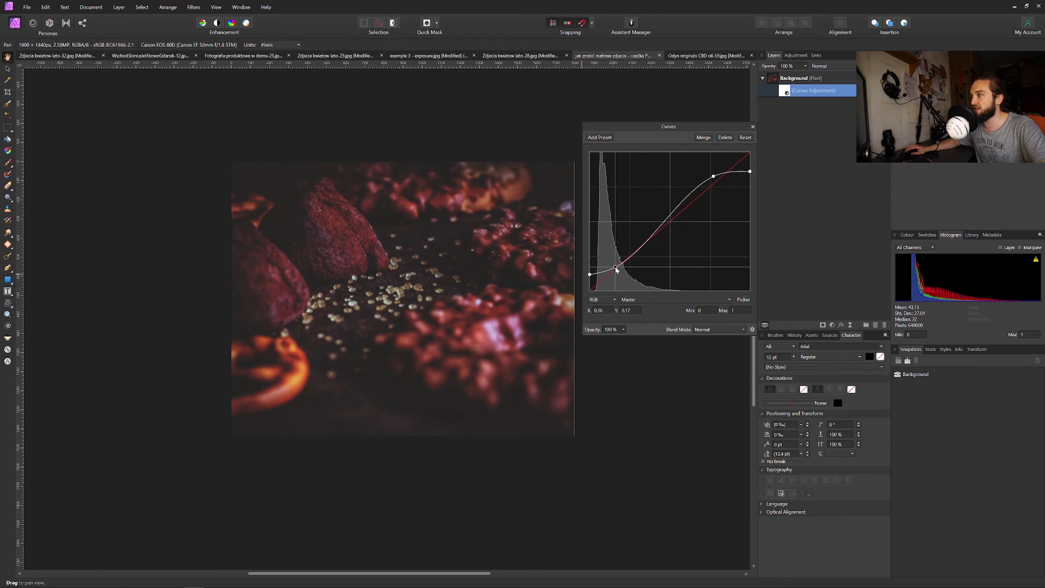
pyautogui.moveTo(590, 274); pyautogui.dragTo(589, 271)
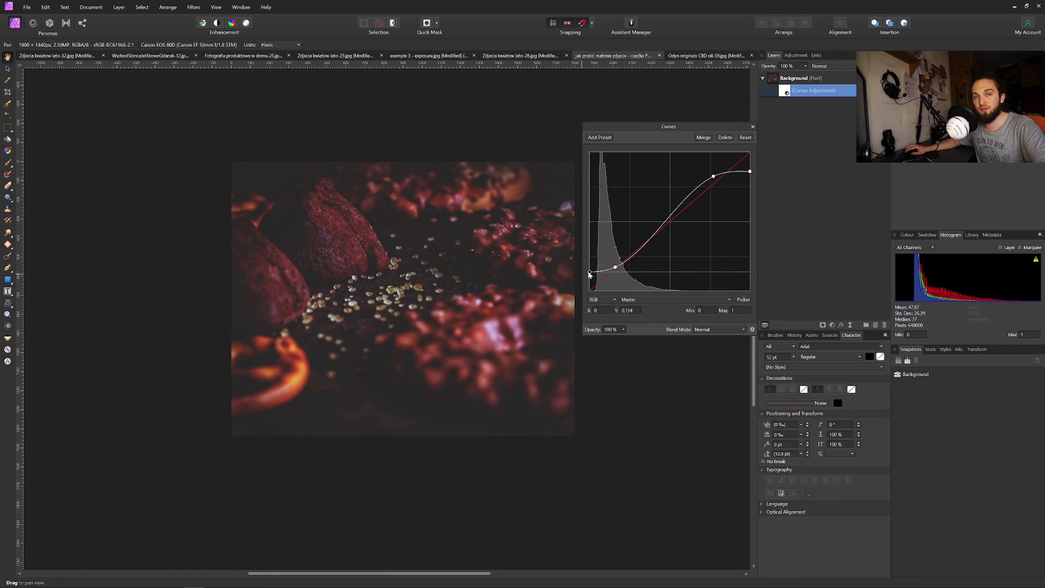
# Add a midpoint, test it at 0.394/0.512 and 0.537/0.441, and settle it at 0.496/0.5
pyautogui.click(669, 221)
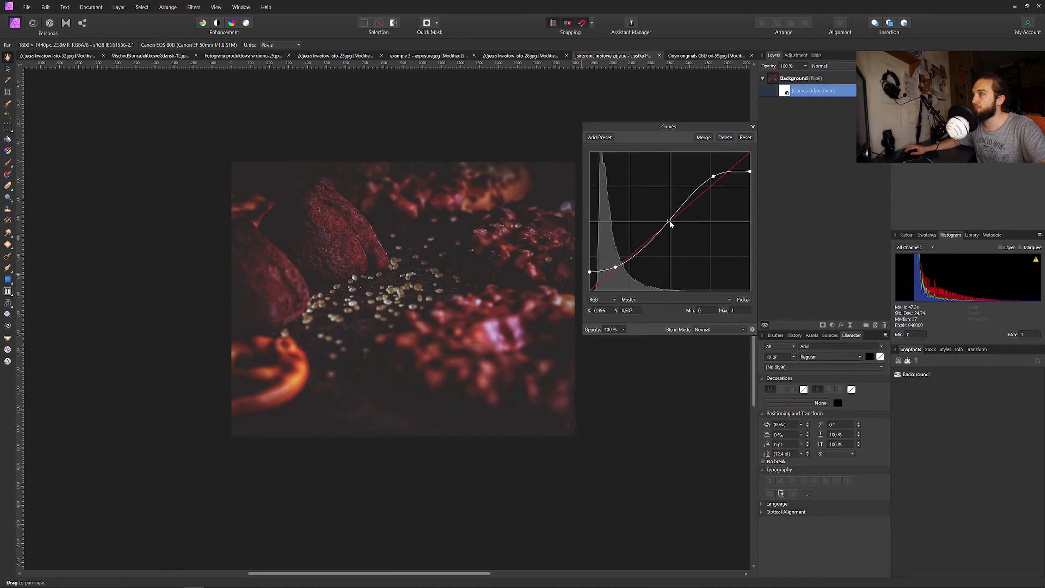
pyautogui.moveTo(669, 222)
pyautogui.mouseDown()
pyautogui.moveTo(689, 225)
pyautogui.moveTo(653, 221)
pyautogui.mouseUp()
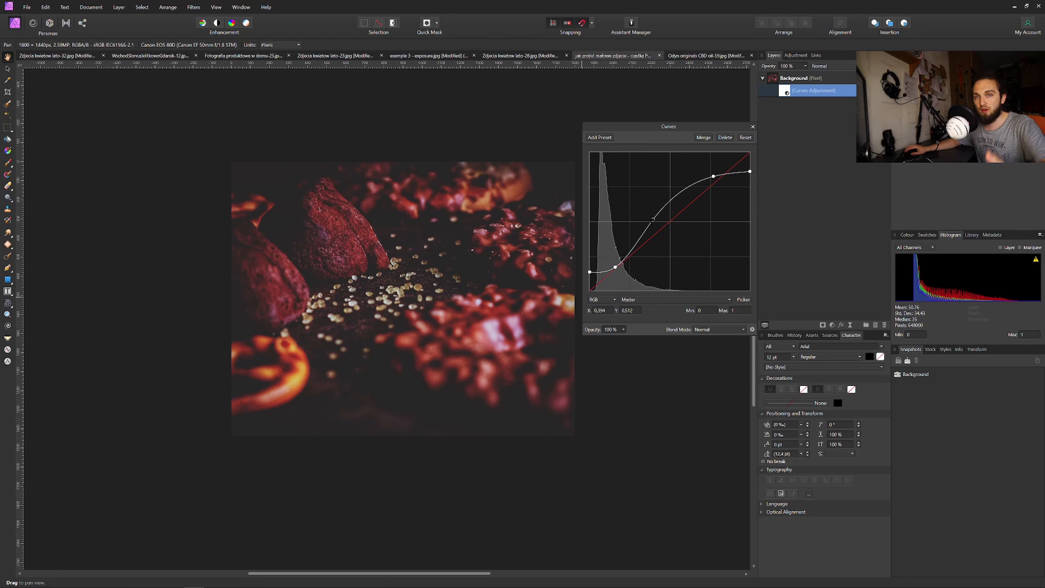
pyautogui.moveTo(654, 221); pyautogui.dragTo(676, 229)
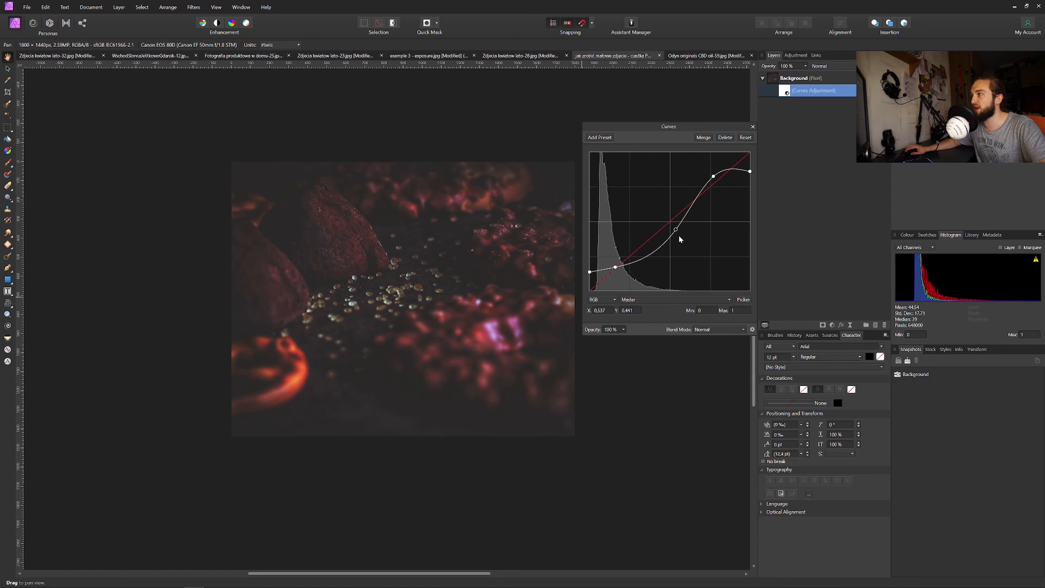
pyautogui.moveTo(675, 229); pyautogui.dragTo(668, 222)
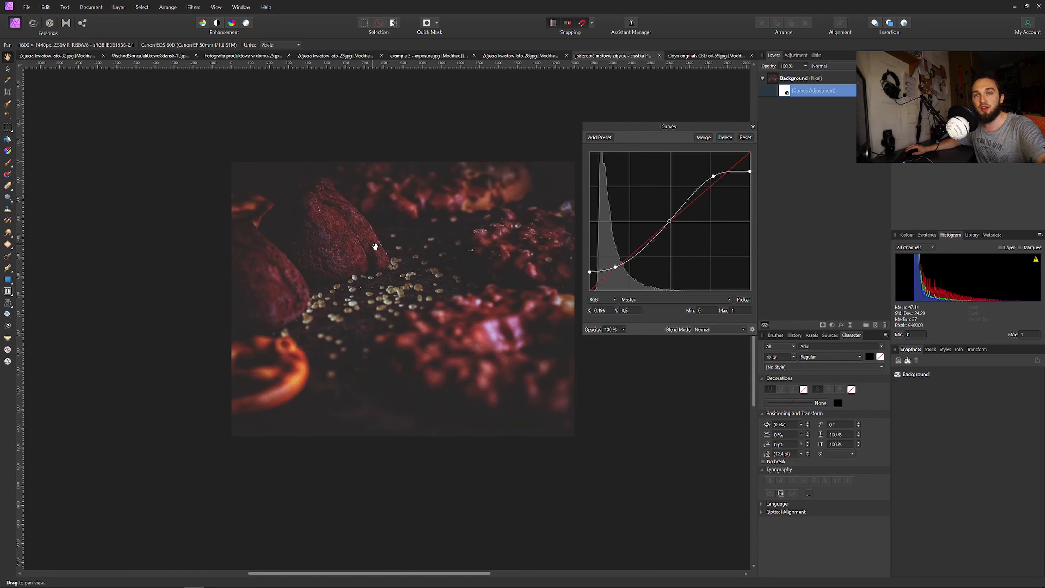
# Test the black end at output 0.264, bring it back down, and add five points along the curve between the shadow point and midpoint
pyautogui.moveTo(589, 272); pyautogui.dragTo(590, 254)
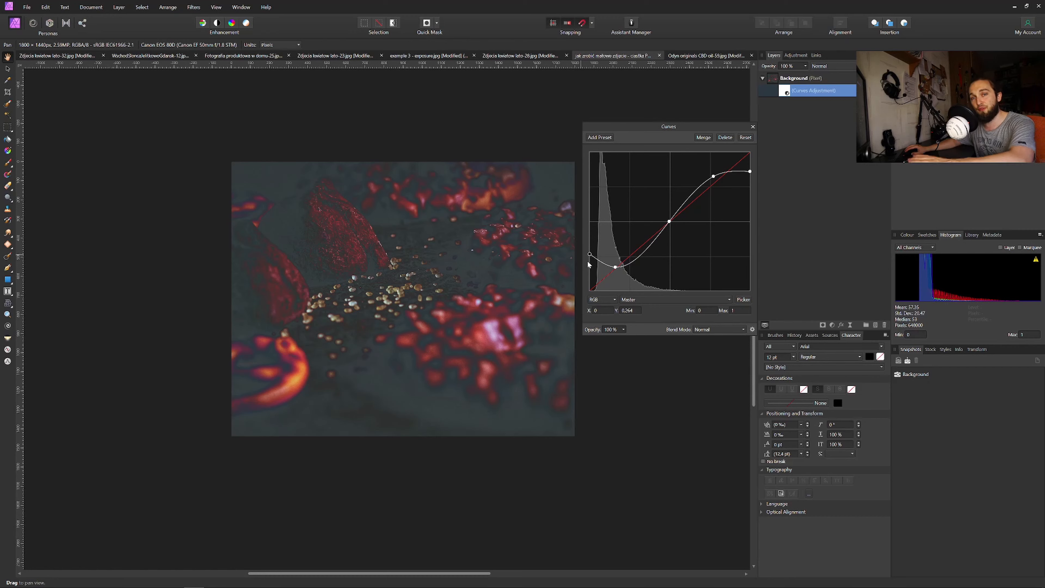
pyautogui.moveTo(589, 255); pyautogui.dragTo(632, 254)
pyautogui.click(638, 250)
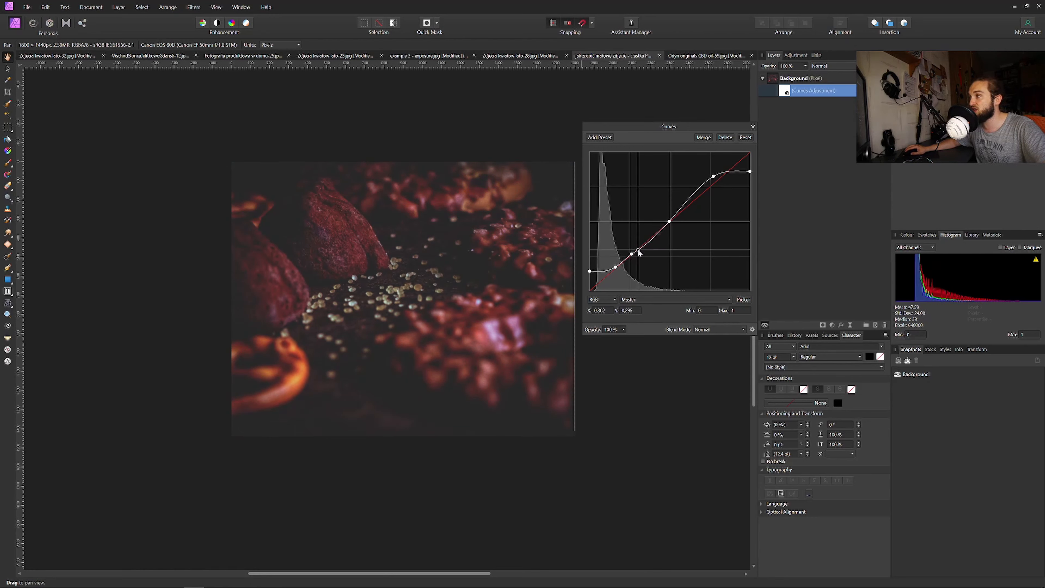
pyautogui.click(647, 243)
pyautogui.click(652, 236)
pyautogui.click(659, 229)
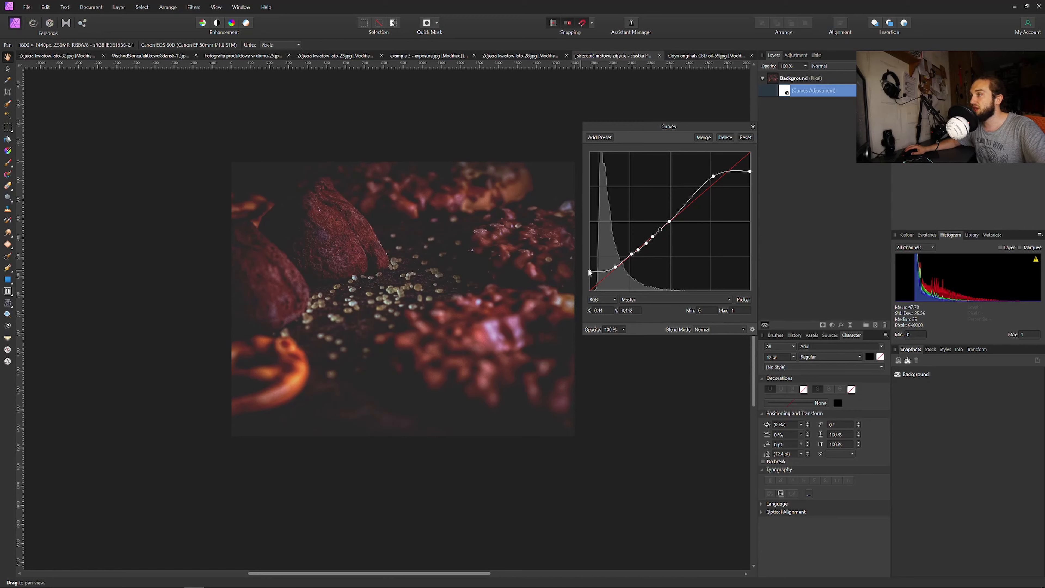
# Test the shadow point at 0.129/0.252 and 0.139/0.152, settle it at 0.134/0.199, and adjust the ends, with the black output at 0.176
pyautogui.moveTo(590, 271); pyautogui.dragTo(610, 256)
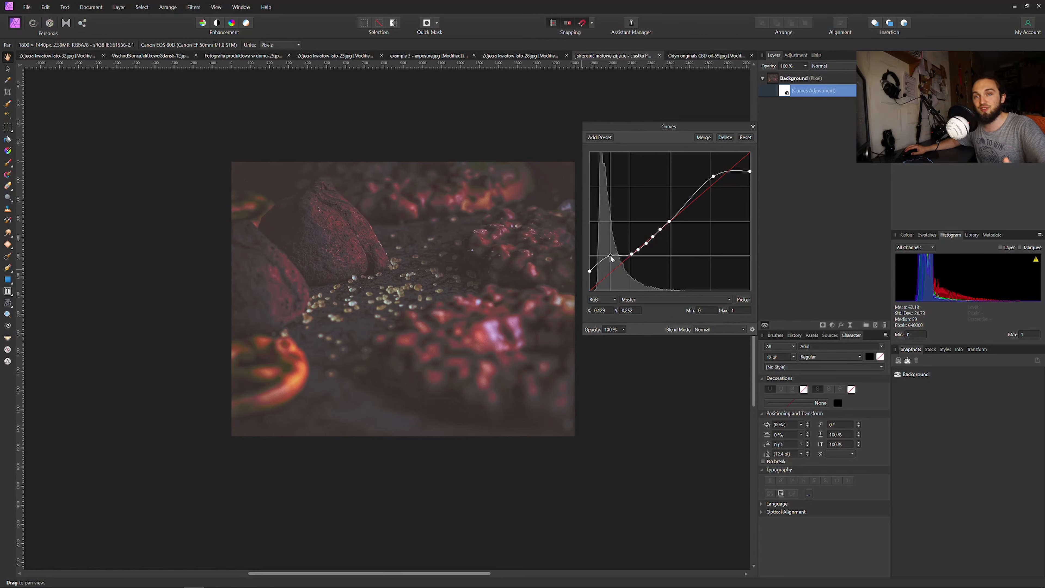
pyautogui.moveTo(610, 256); pyautogui.dragTo(613, 272)
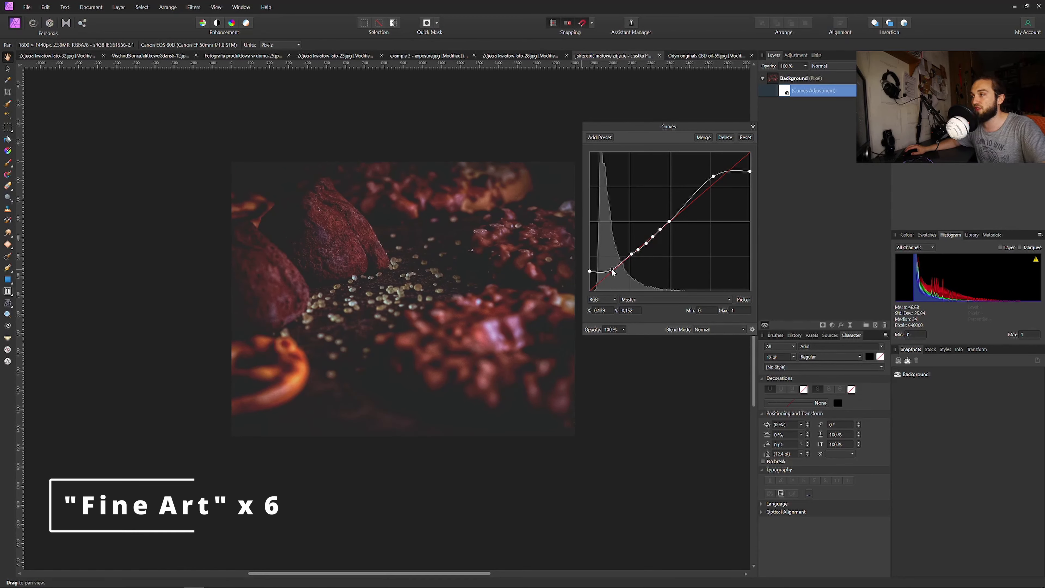
pyautogui.moveTo(612, 267); pyautogui.dragTo(611, 263)
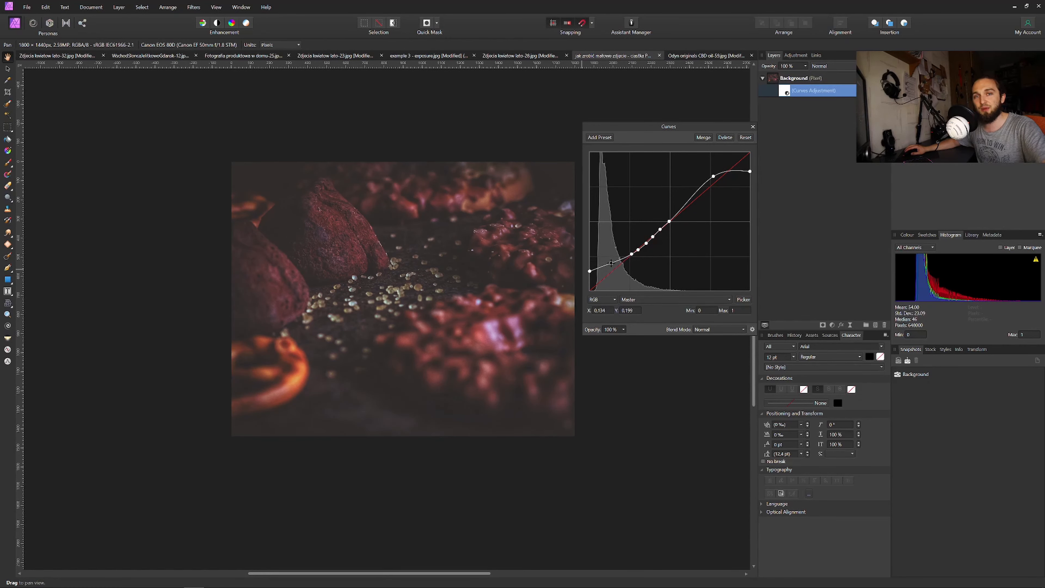
pyautogui.moveTo(589, 272); pyautogui.dragTo(584, 269)
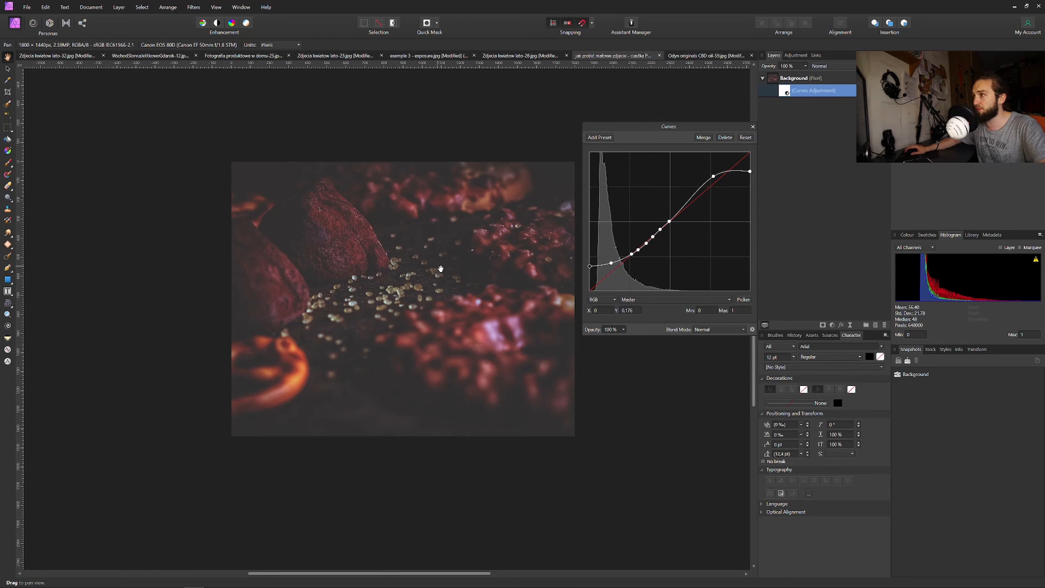
pyautogui.moveTo(750, 171); pyautogui.dragTo(783, 170)
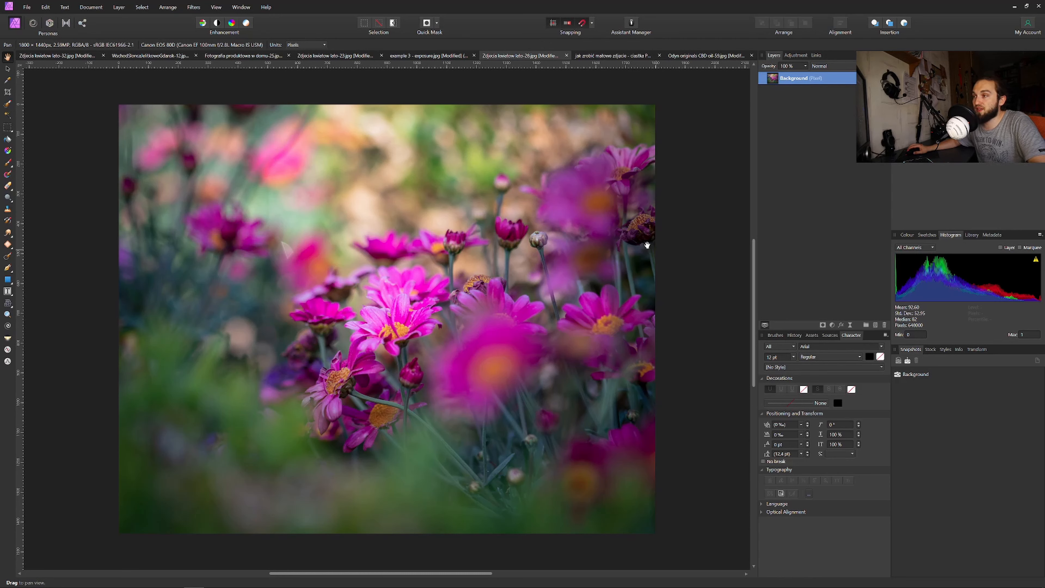
# Add a Curves adjustment to the pink flower photo, raise the black end, and place a shadow point at 0.144/0.152
pyautogui.click(832, 325)
pyautogui.click(772, 434)
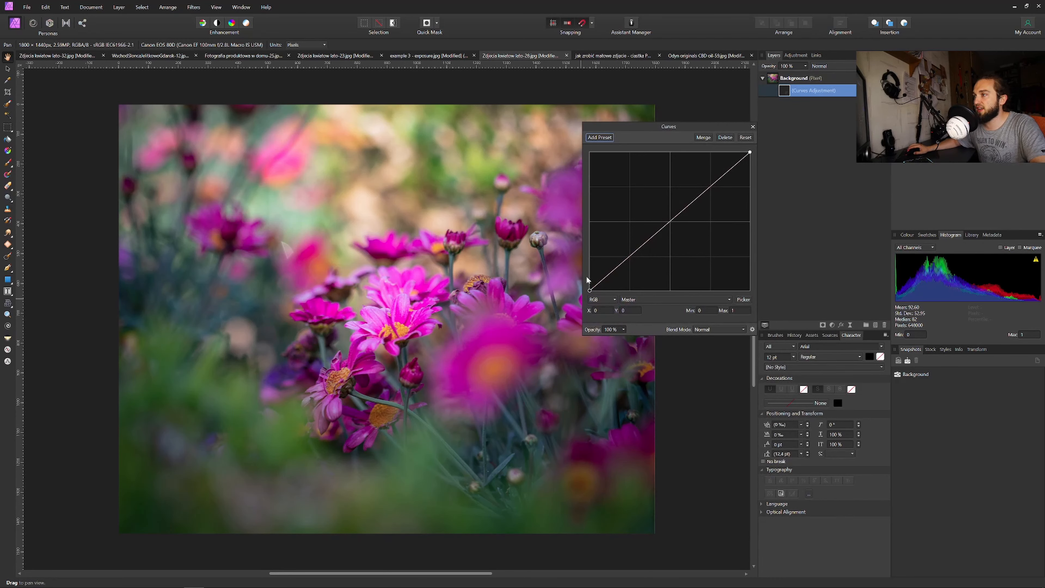
pyautogui.moveTo(591, 290); pyautogui.dragTo(613, 269)
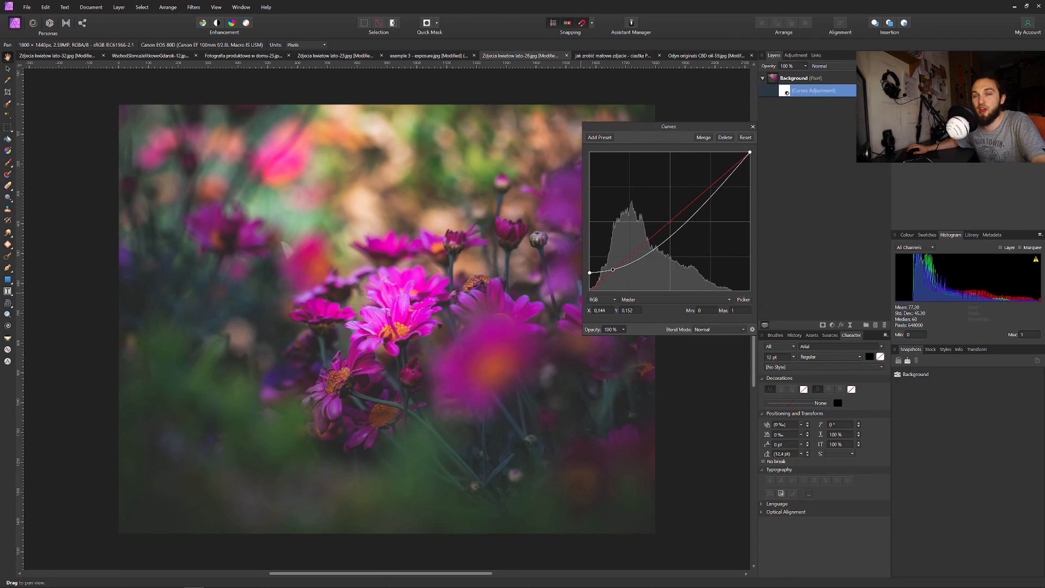
# Compare the flower photo with and without the Curves adjustment by toggling its visibility
pyautogui.click(884, 90)
pyautogui.click(885, 90)
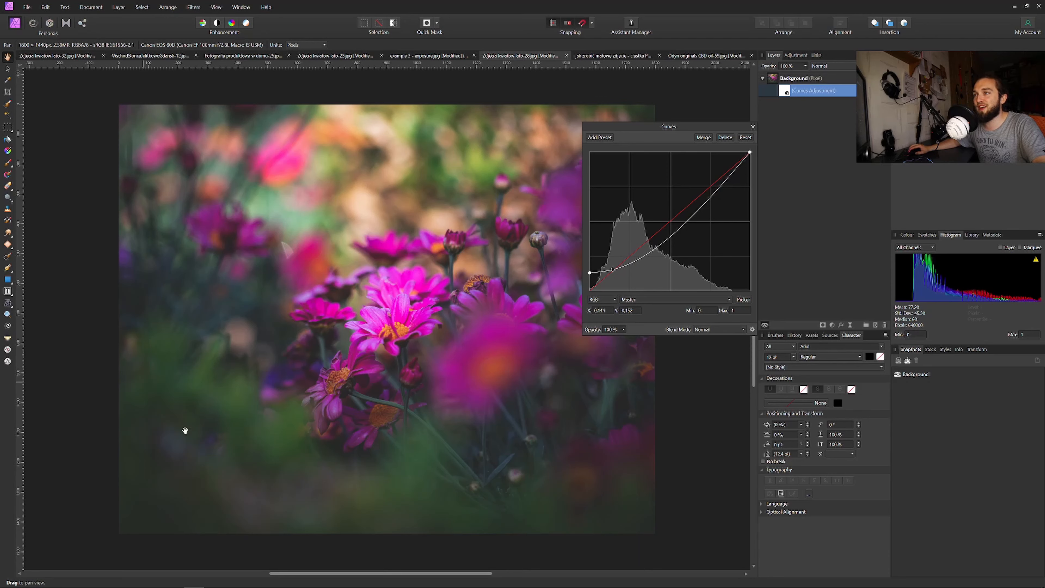
pyautogui.click(885, 90)
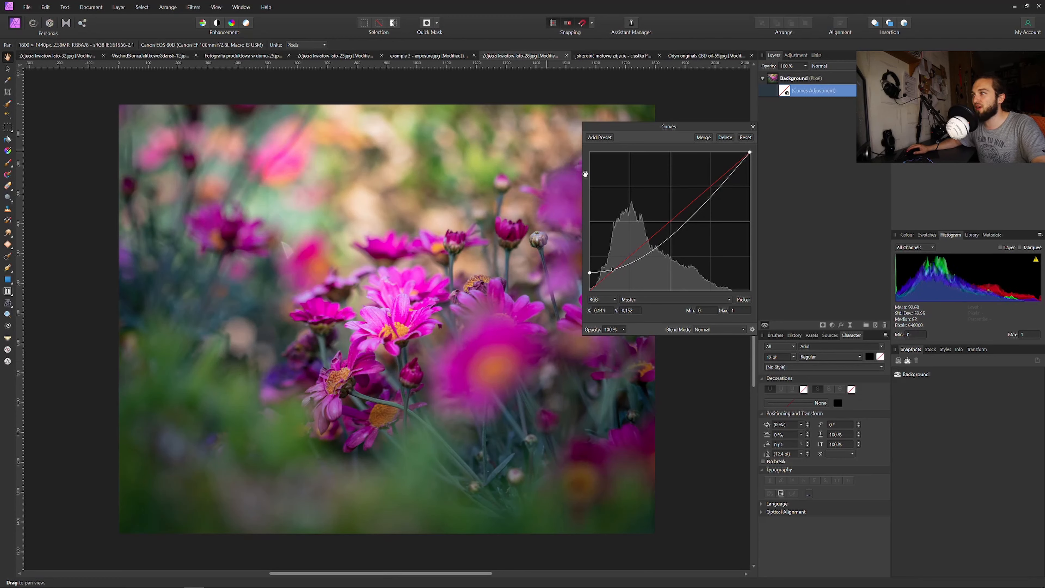
pyautogui.click(885, 91)
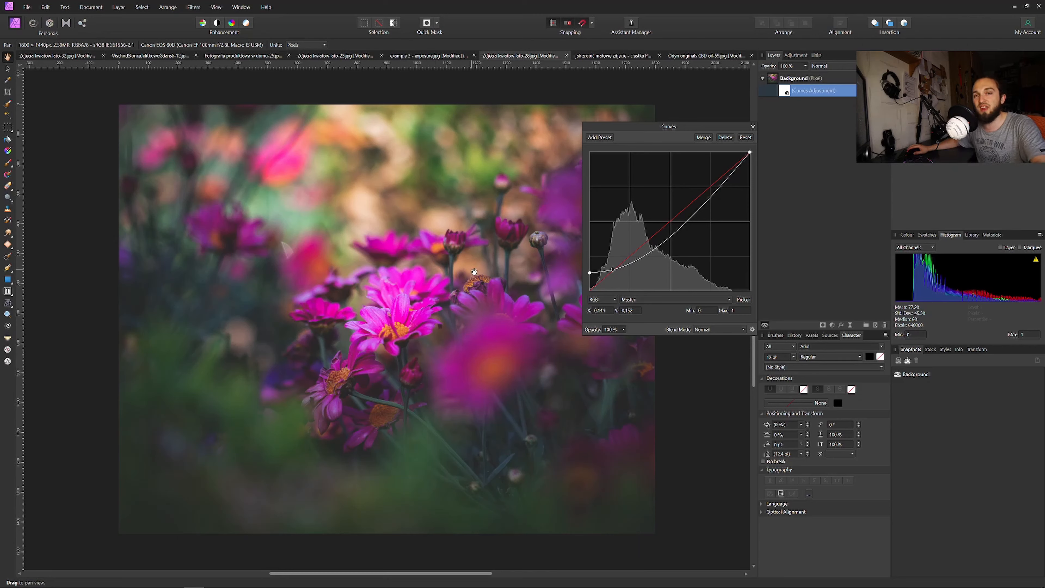
# Lower the white end's output to 0.825, and place the shadow point at 0.246/0.128 and a highlight point at 0.69/0.494
pyautogui.moveTo(749, 152); pyautogui.dragTo(763, 173)
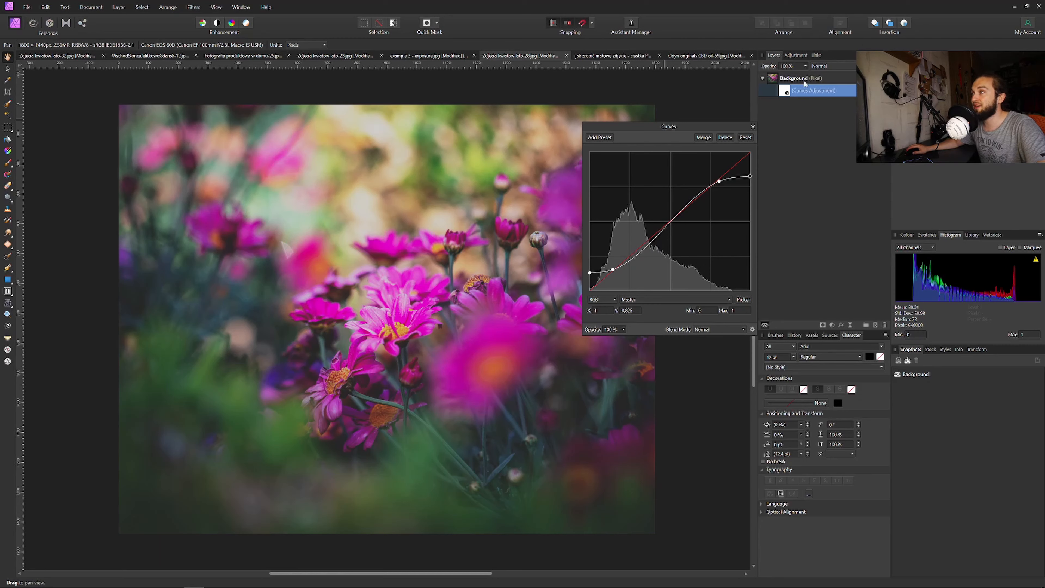
pyautogui.click(885, 90)
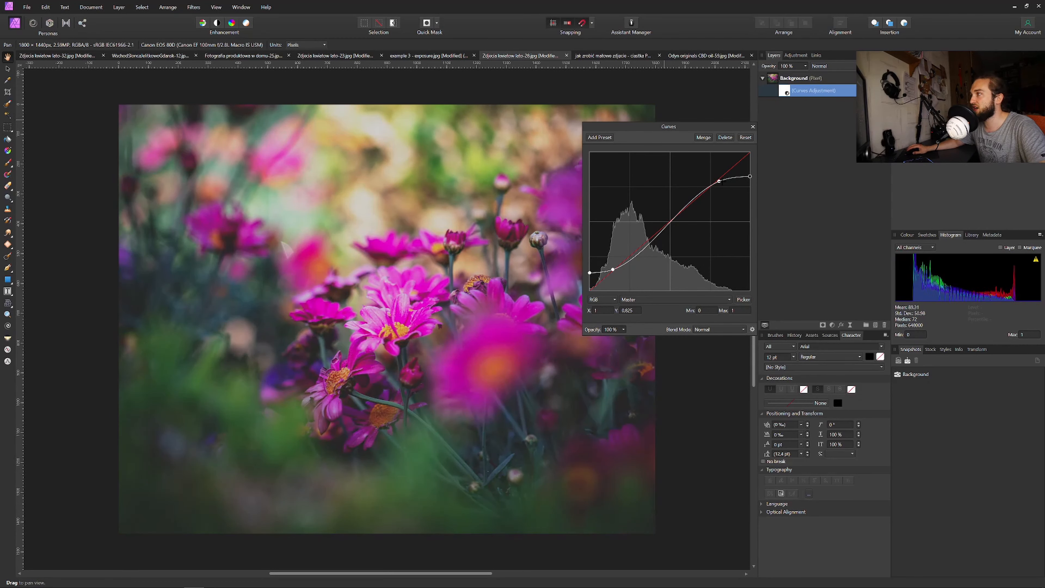
pyautogui.moveTo(719, 181); pyautogui.dragTo(719, 195)
pyautogui.moveTo(614, 271); pyautogui.dragTo(630, 272)
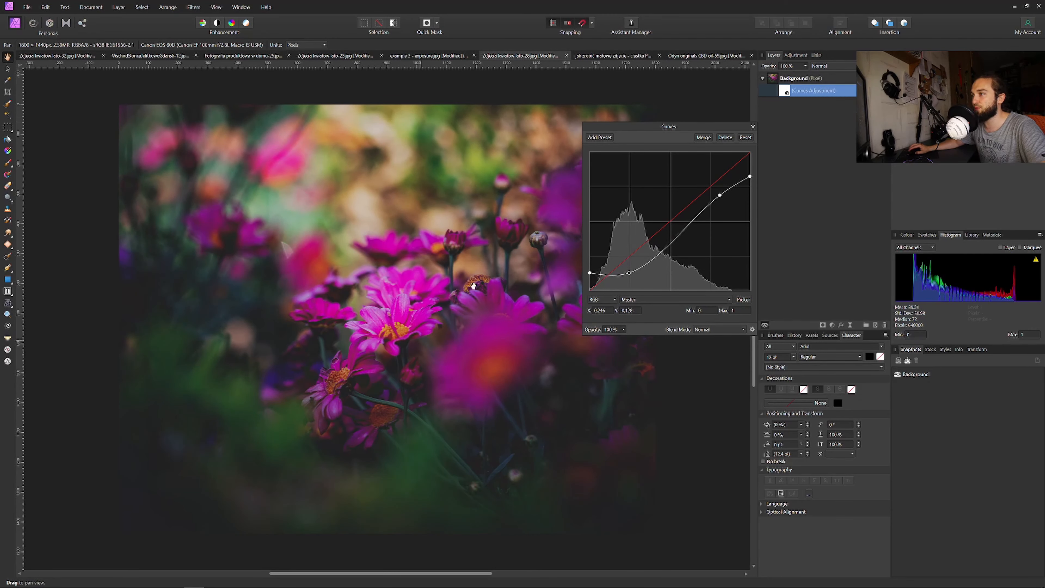
pyautogui.moveTo(720, 196); pyautogui.dragTo(700, 222)
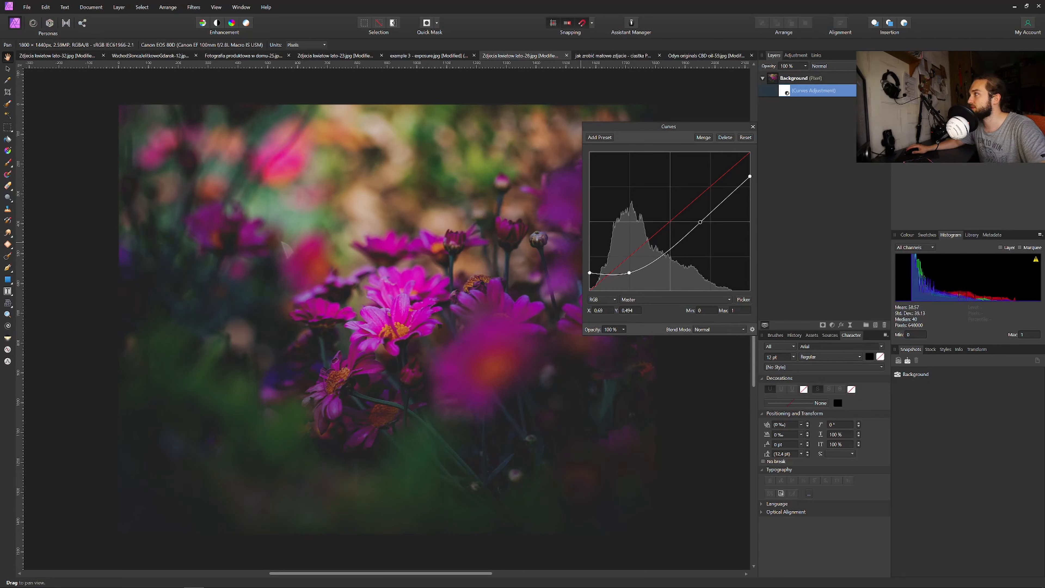
# Toggle the darkened Curves adjustment repeatedly to compare it with the original flower photo, leaving the adjustment hidden
pyautogui.click(885, 91)
pyautogui.click(885, 91)
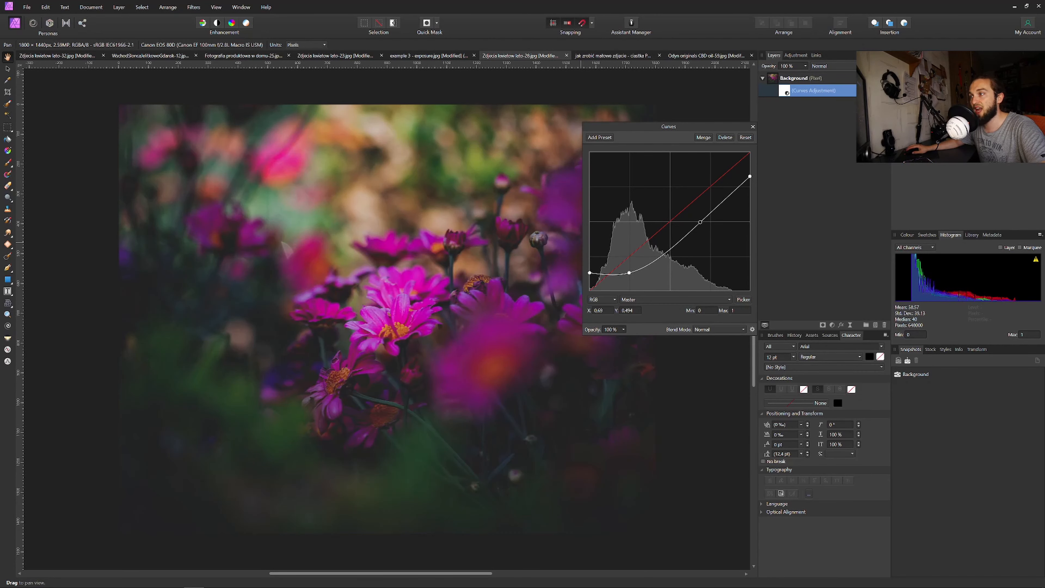
pyautogui.click(885, 90)
pyautogui.click(885, 91)
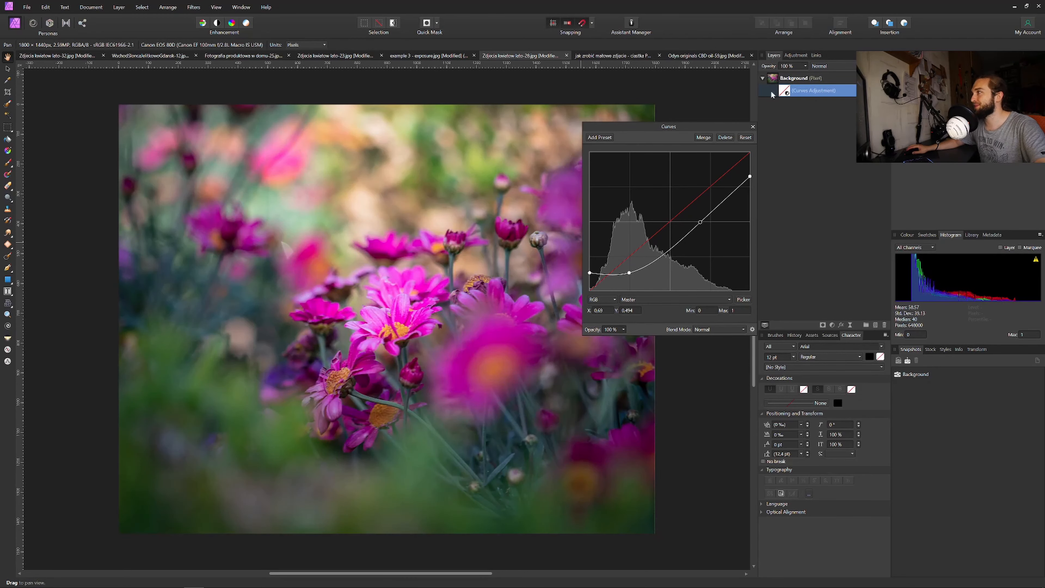
pyautogui.click(885, 91)
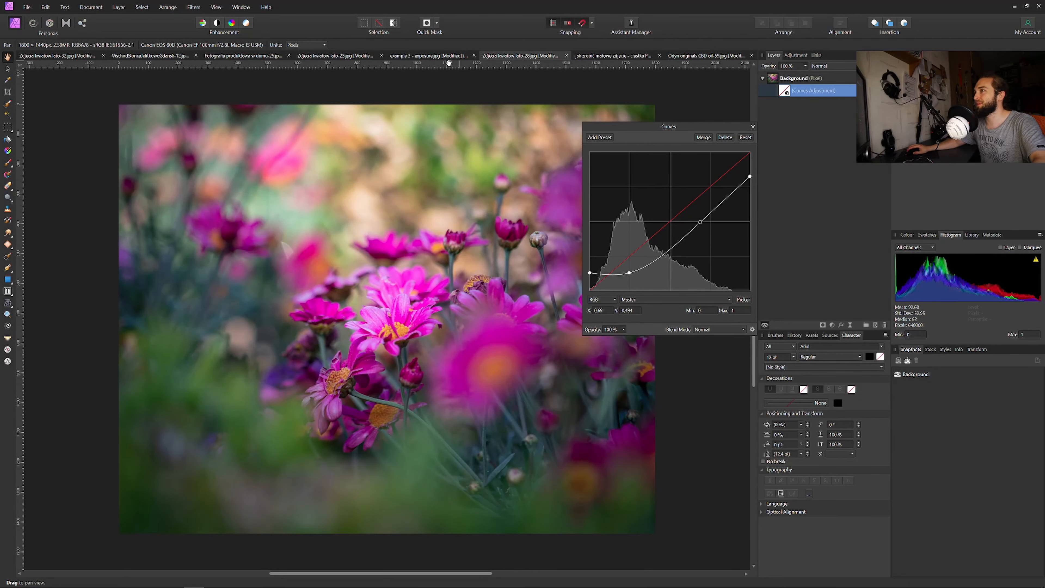
# Switch to the example 3 - exposure.jpg city photo, add a Curves adjustment, raise the black end's output to 0.105, and add a shadow point
pyautogui.click(428, 55)
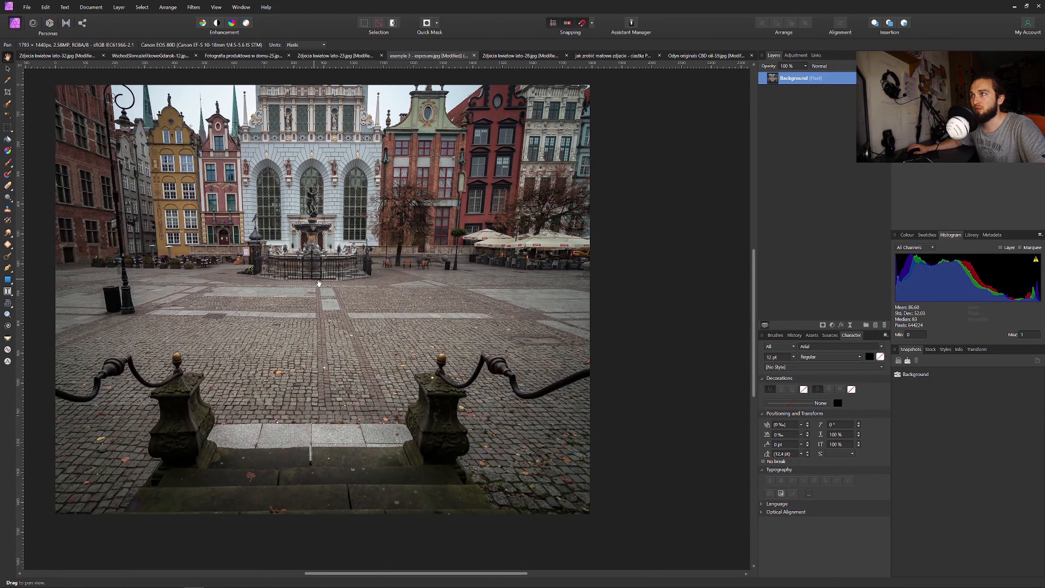
pyautogui.moveTo(320, 283); pyautogui.dragTo(385, 288)
pyautogui.hotkey('ctrl', 'm')
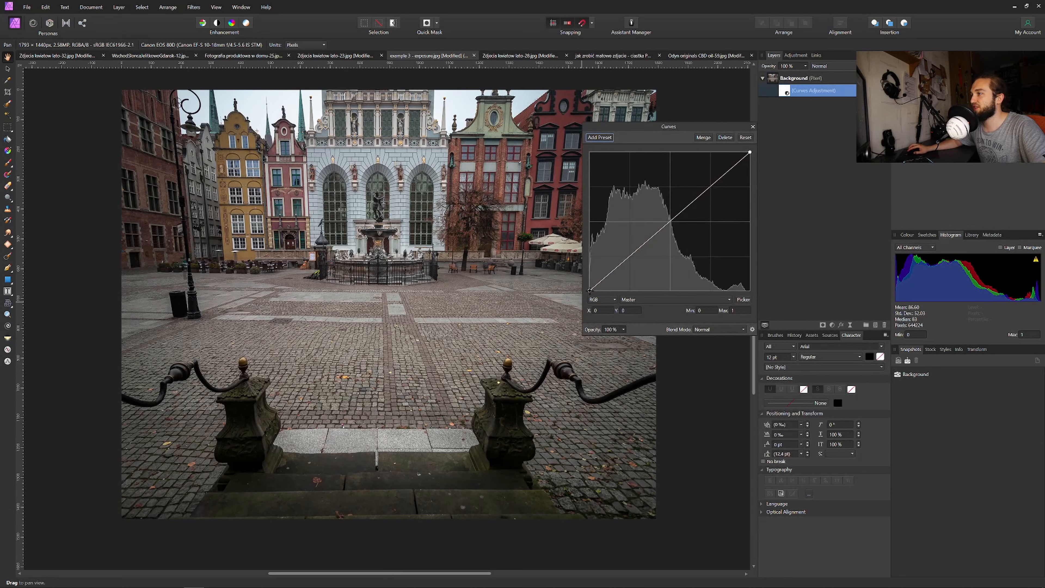
pyautogui.moveTo(589, 291)
pyautogui.mouseDown()
pyautogui.moveTo(580, 277)
pyautogui.moveTo(618, 275)
pyautogui.moveTo(589, 276)
pyautogui.mouseUp()
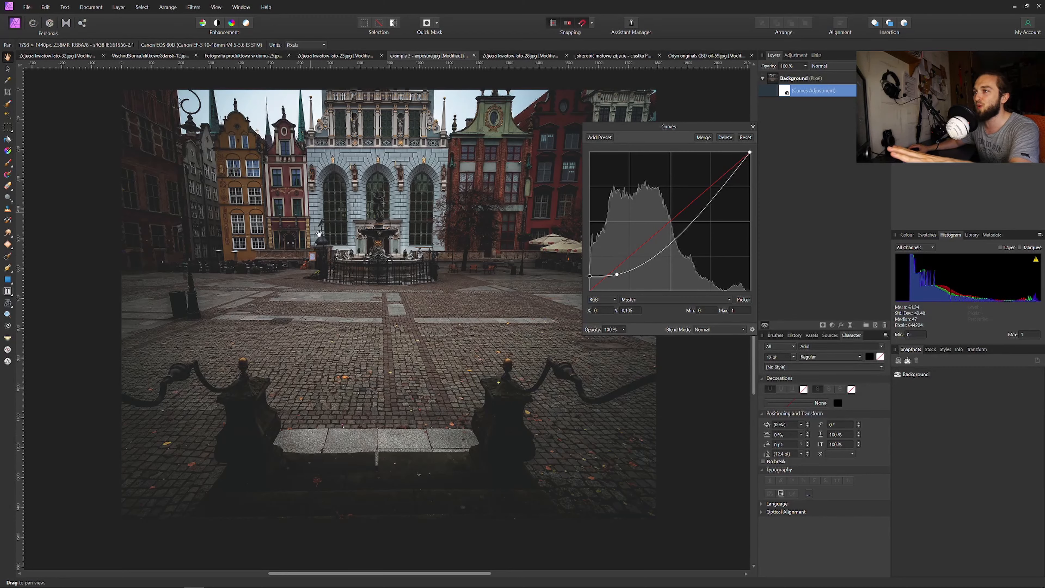
# Lower the city curve's white end, add highlight points beside it, and place a midpoint at 0.507/0.506
pyautogui.moveTo(750, 152); pyautogui.dragTo(716, 179)
pyautogui.click(659, 237)
pyautogui.moveTo(659, 238)
pyautogui.mouseDown()
pyautogui.moveTo(663, 216)
pyautogui.moveTo(670, 220)
pyautogui.mouseUp()
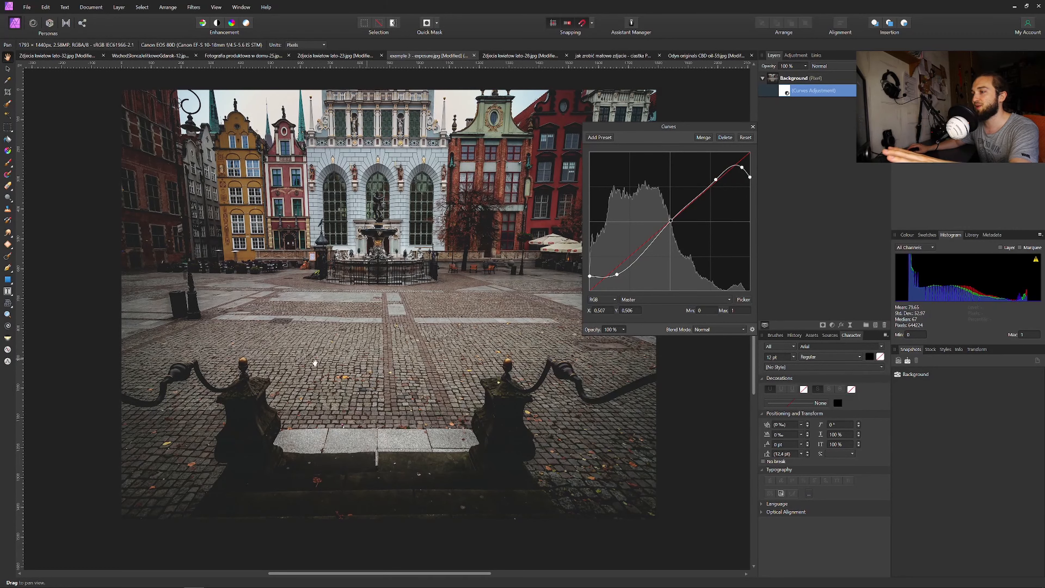
# Test the black end at output about 0.19, set it to 0.122, and settle the shadow point at 0.144/0.134
pyautogui.click(613, 274)
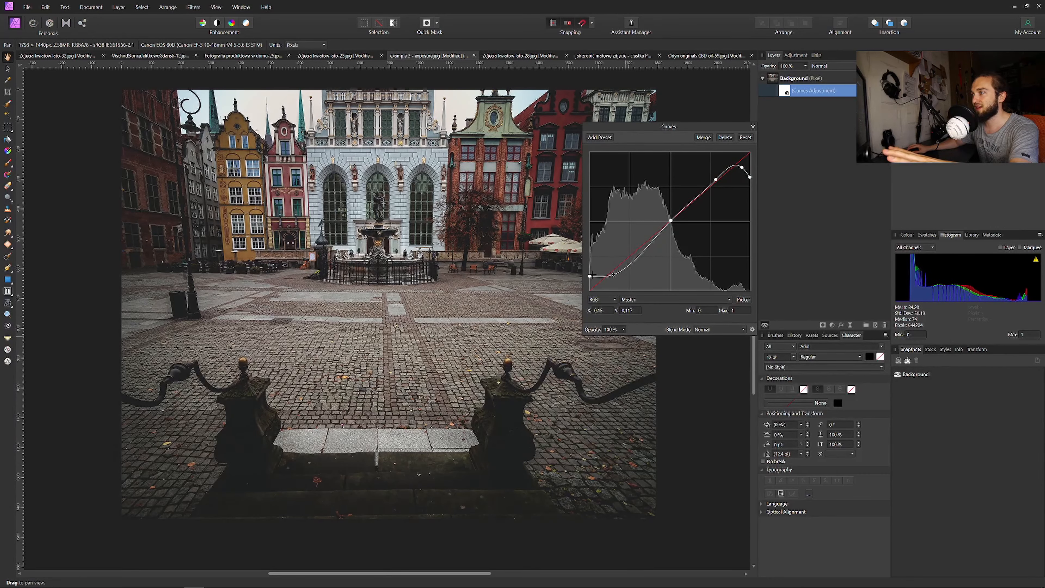
pyautogui.moveTo(590, 276); pyautogui.dragTo(586, 267)
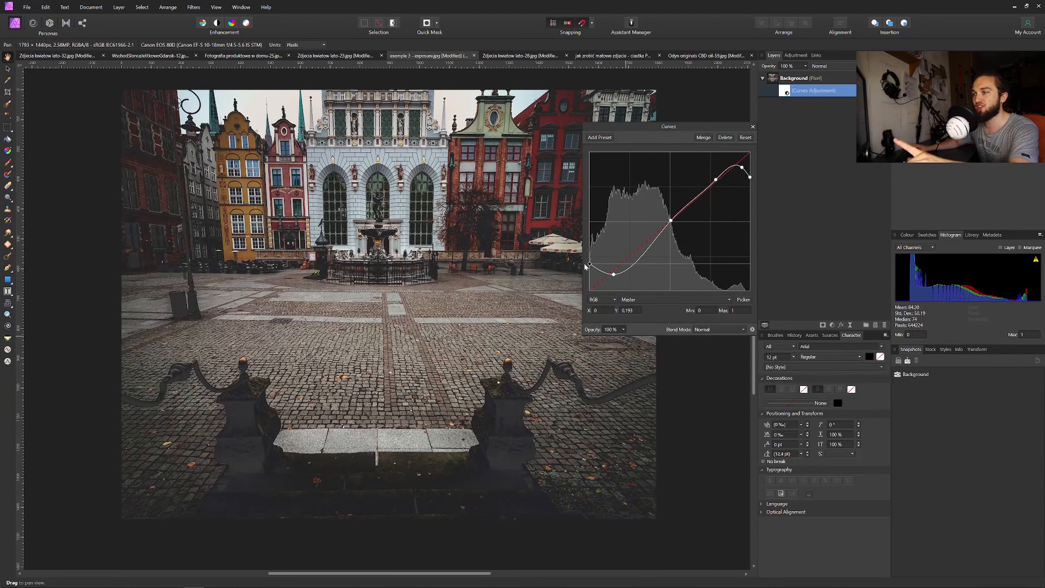
pyautogui.moveTo(586, 267); pyautogui.dragTo(581, 277)
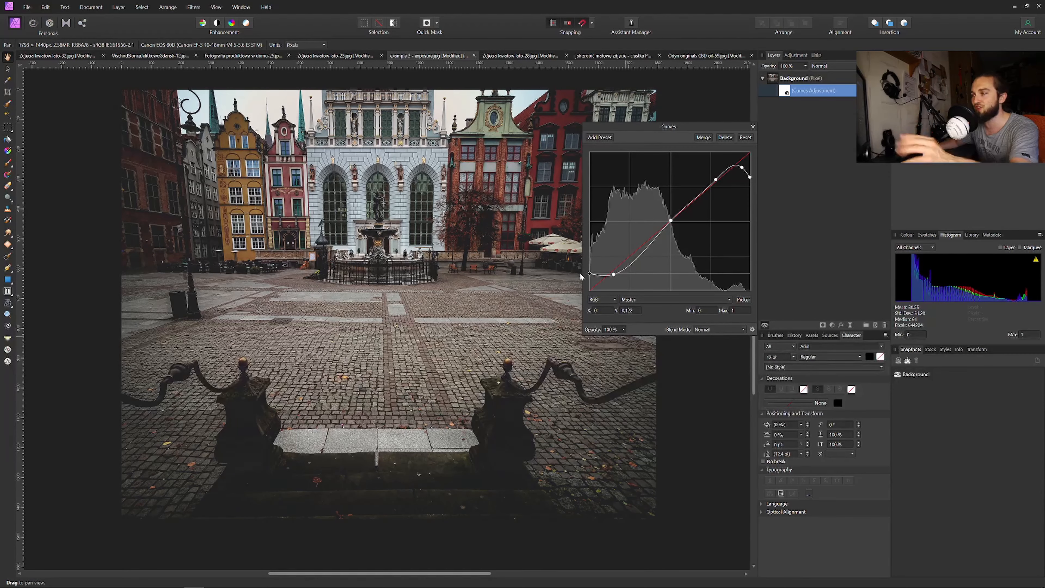
pyautogui.moveTo(581, 276); pyautogui.dragTo(613, 273)
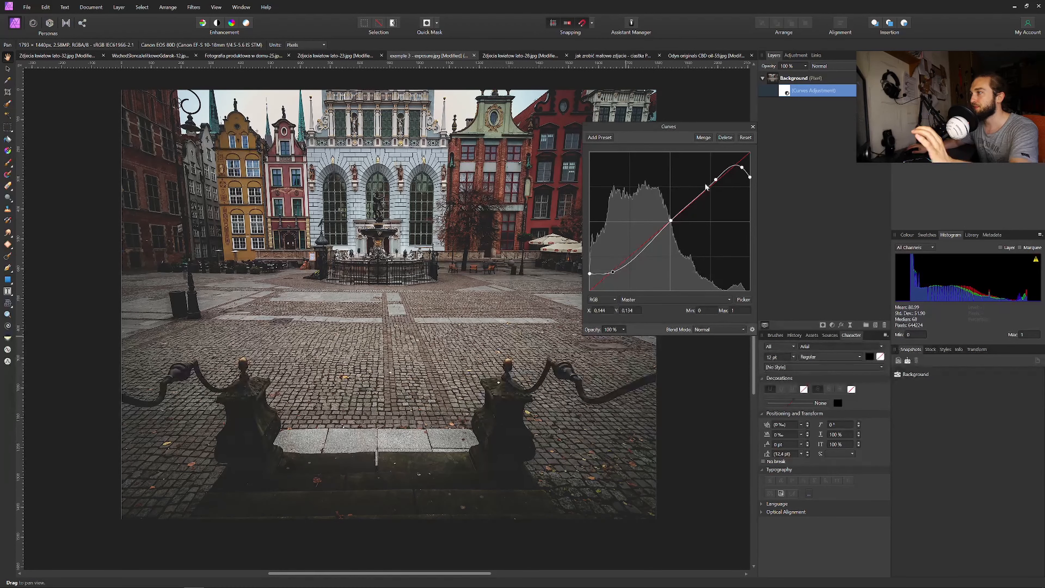
# Remove the city curve's extra highlight point, reposition the remaining one inward from the white end, and show the Curves adjustment again
pyautogui.rightClick(716, 180)
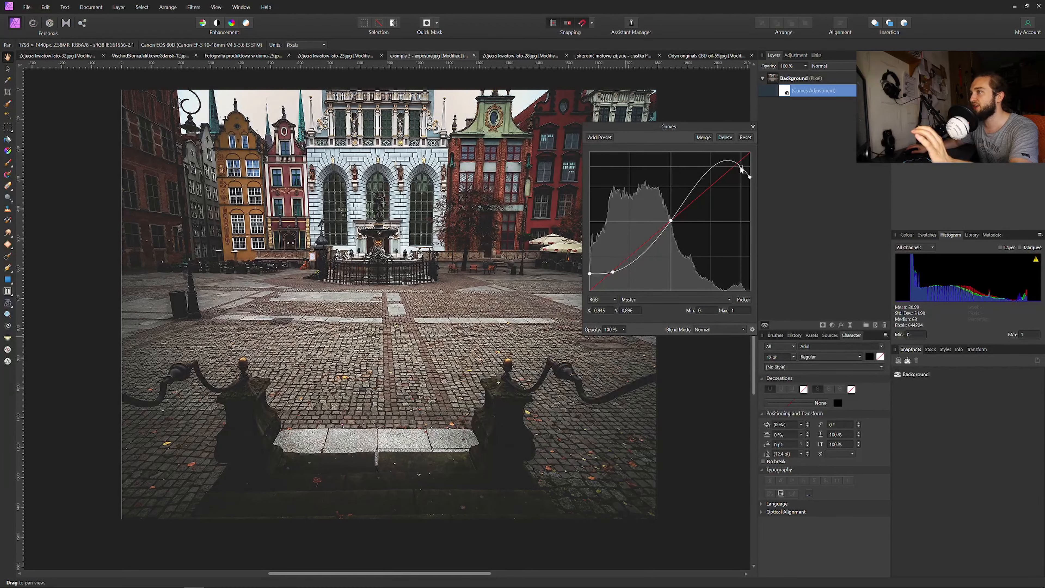
pyautogui.moveTo(729, 162); pyautogui.dragTo(729, 171)
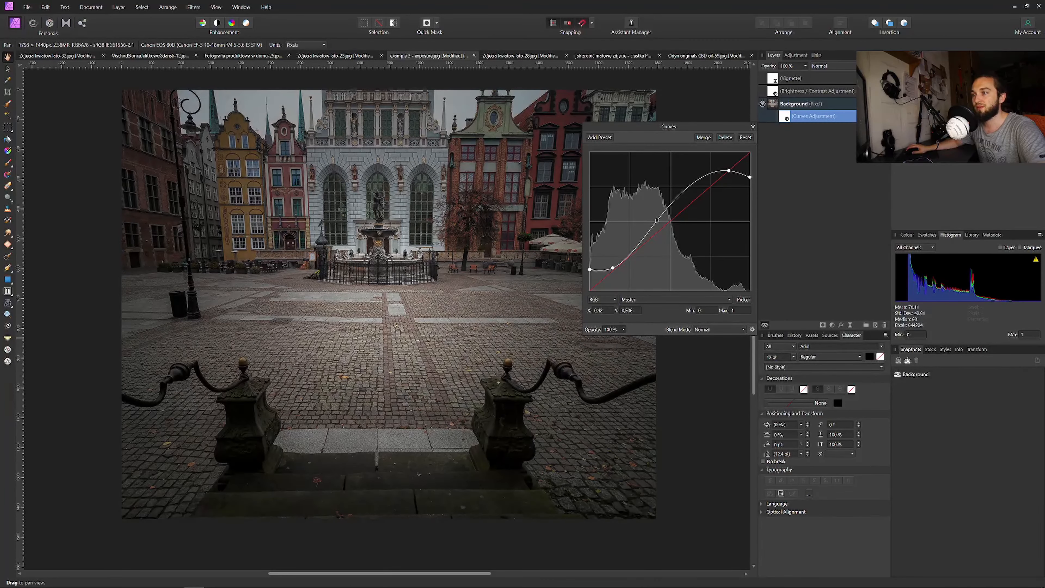
pyautogui.click(884, 117)
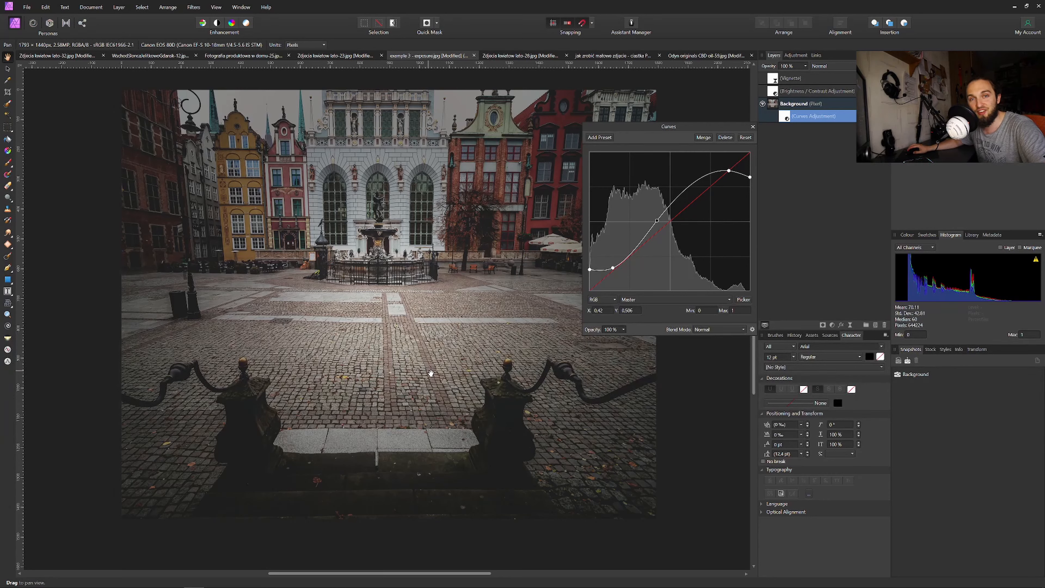
# Switch to the iris photo, add a Curves adjustment, raise the black end's output to 0.099, and add a shadow point at 0.124/0.128
pyautogui.click(339, 56)
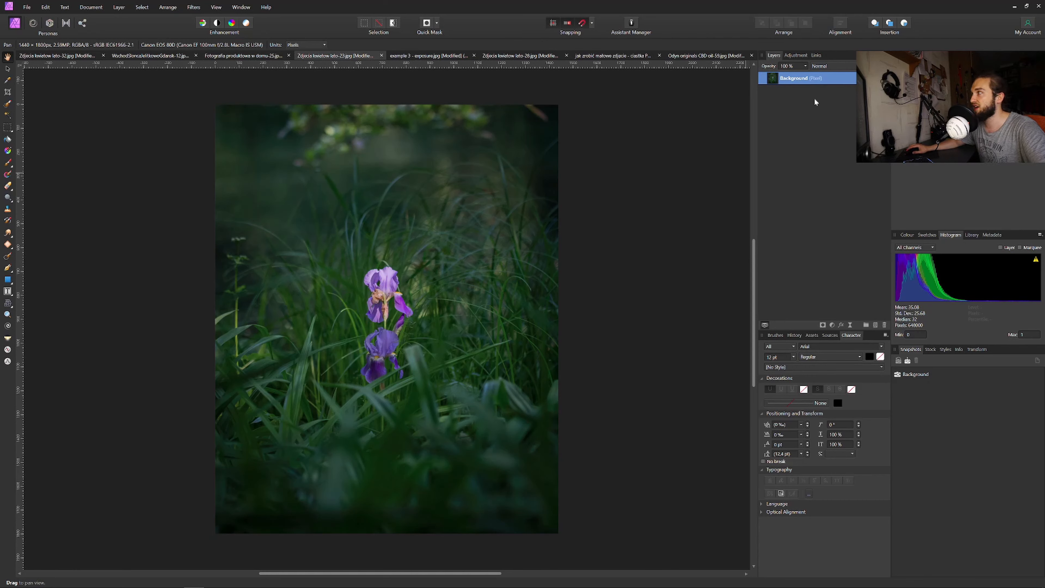
pyautogui.click(832, 325)
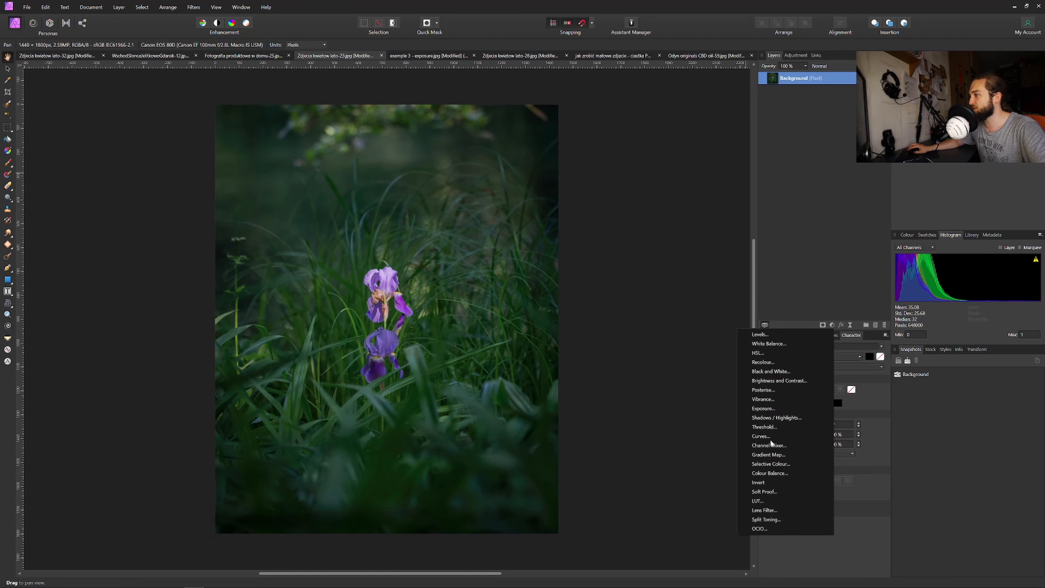
pyautogui.click(771, 437)
pyautogui.moveTo(590, 290); pyautogui.dragTo(584, 276)
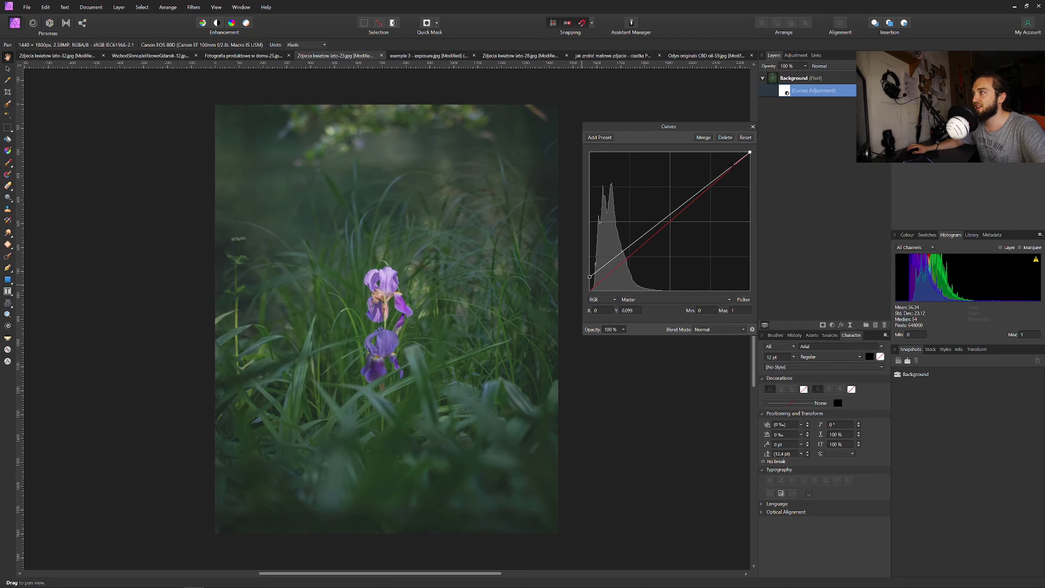
pyautogui.moveTo(606, 262); pyautogui.dragTo(611, 275)
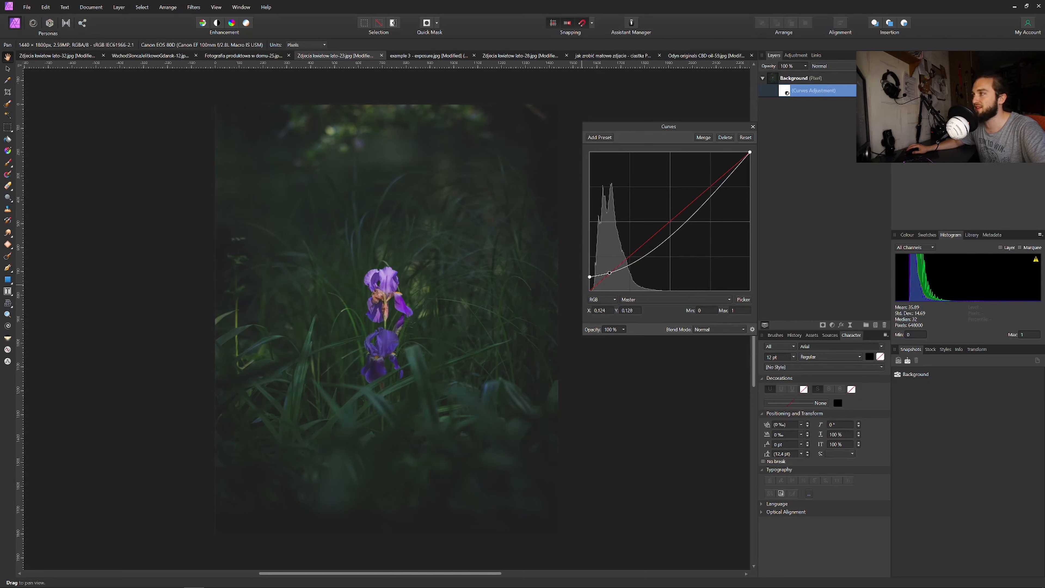
pyautogui.click(885, 91)
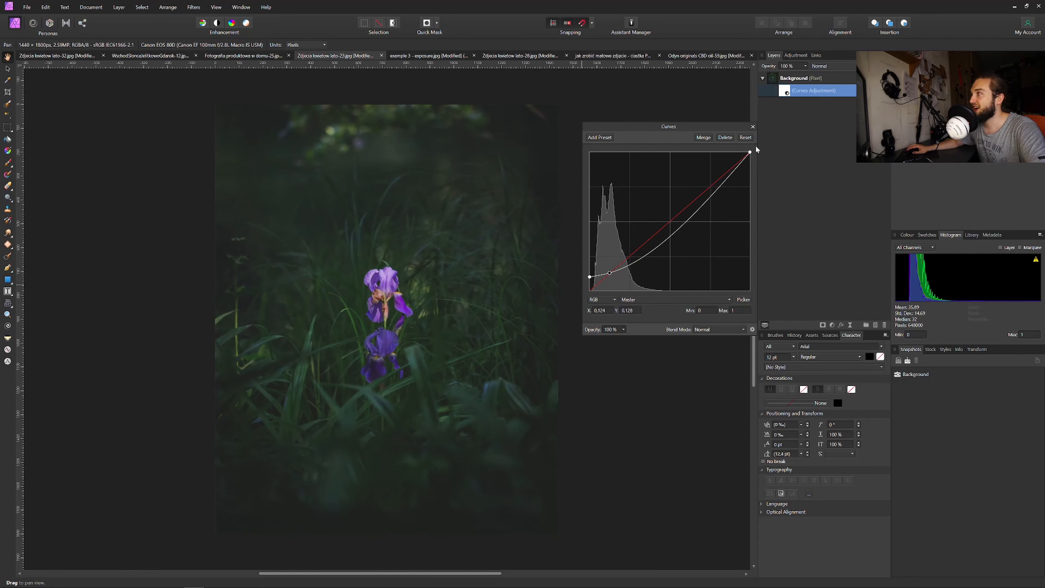
# Lower the iris curve's white end to 0.778, place a highlight point at 0.802/0.707, and add a Vibrance adjustment that mutes the colours
pyautogui.moveTo(750, 153); pyautogui.dragTo(766, 183)
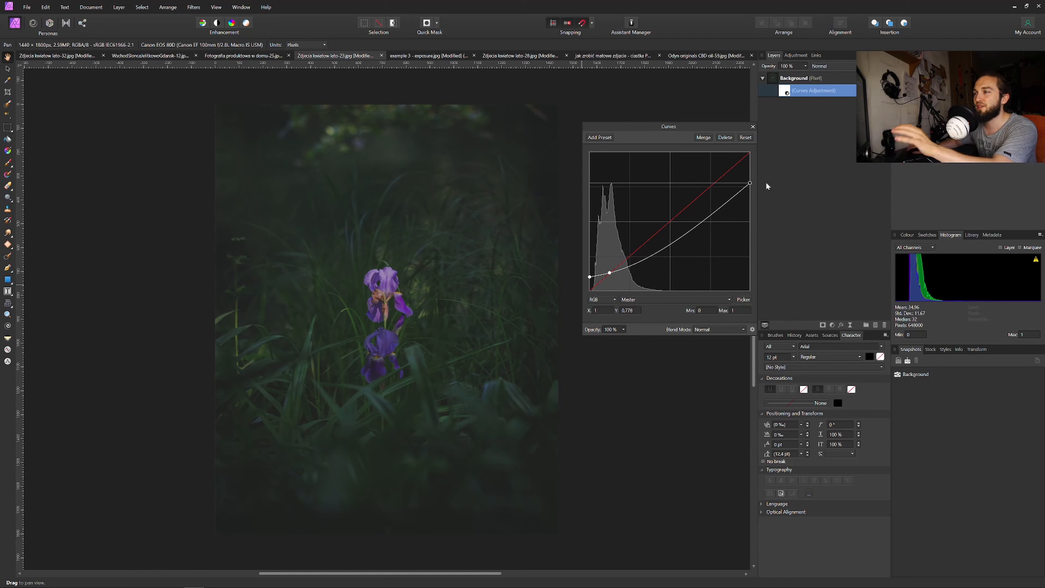
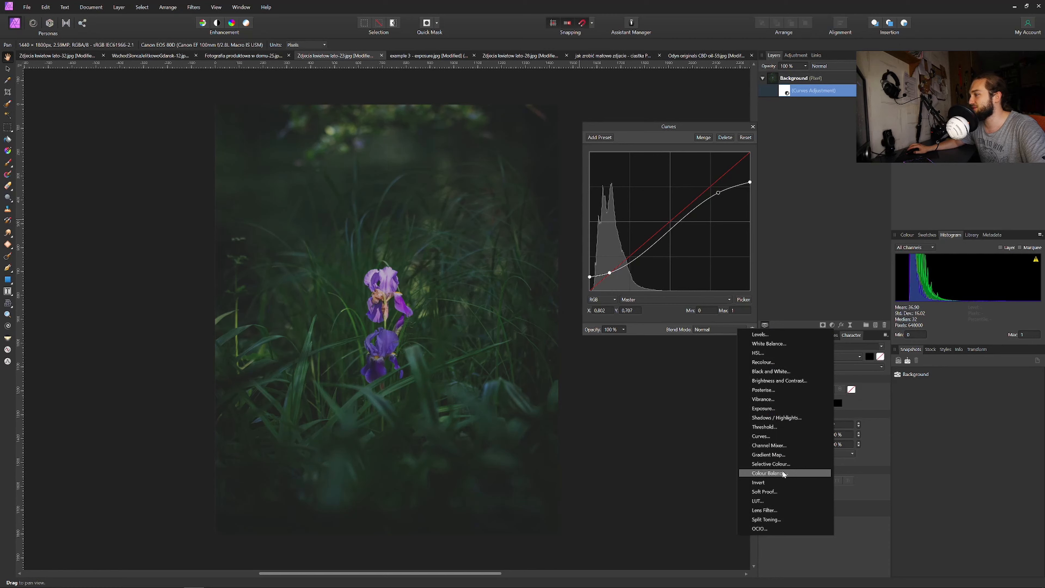
pyautogui.click(786, 398)
pyautogui.moveTo(650, 312); pyautogui.dragTo(635, 312)
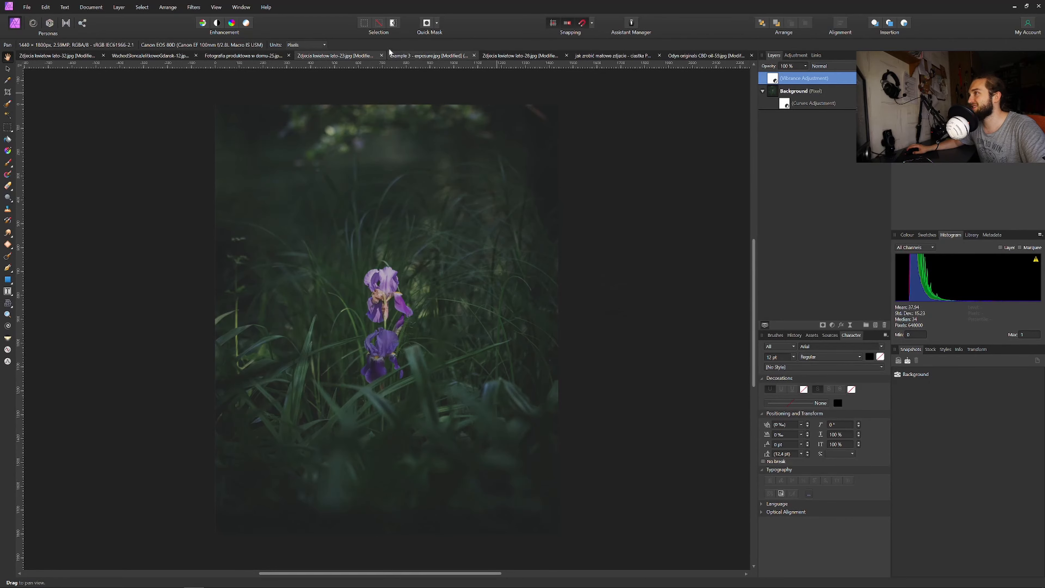
# Switch to the perfume product photo and build a Curves S-curve with raised blacks, lowered whites, and points at 0.16/0.158 and 0.836/0.837
pyautogui.click(256, 57)
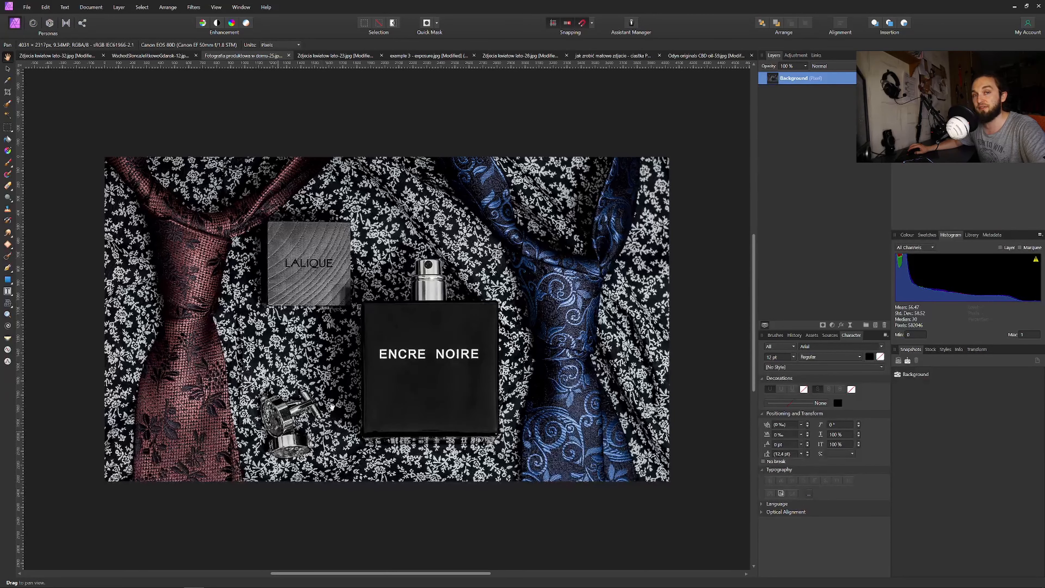
pyautogui.click(830, 326)
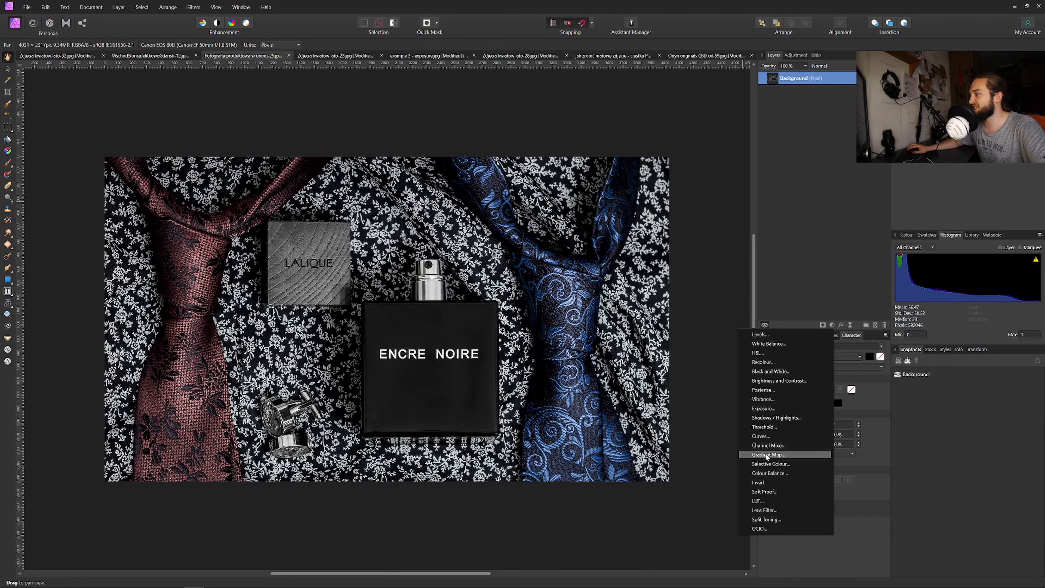
pyautogui.click(763, 436)
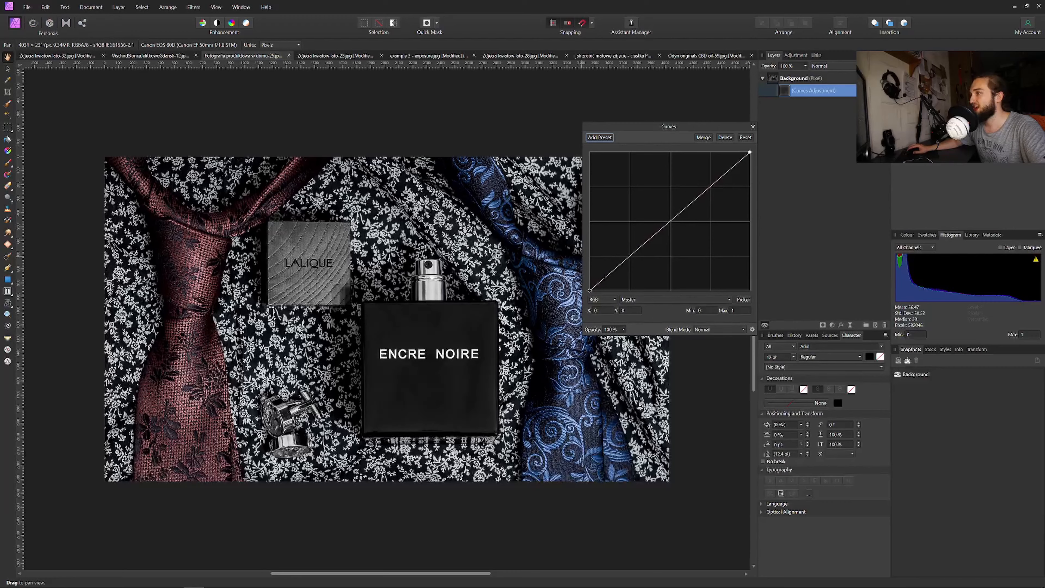
pyautogui.moveTo(590, 291); pyautogui.dragTo(616, 271)
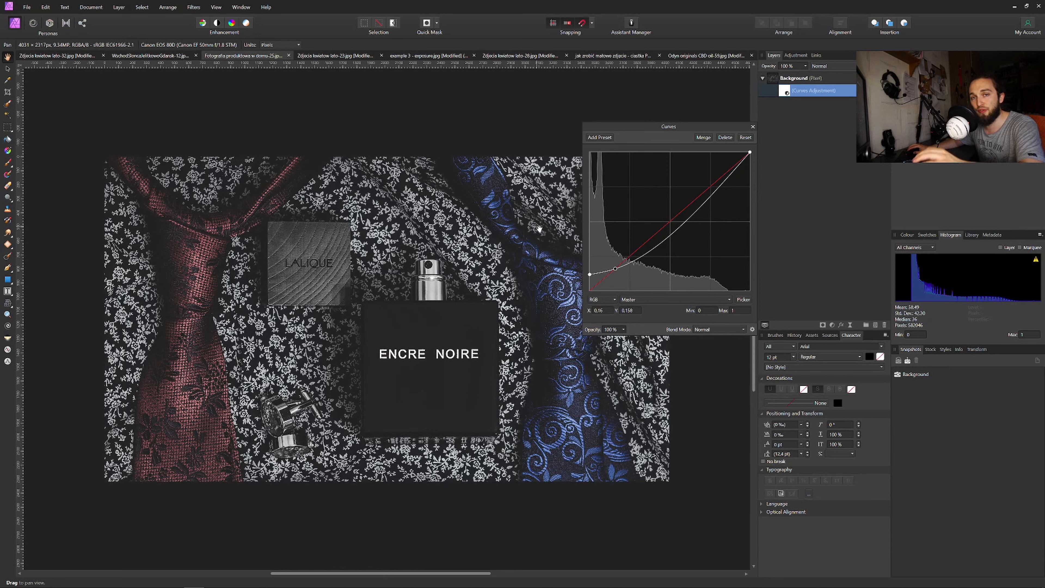
pyautogui.moveTo(750, 152); pyautogui.dragTo(725, 177)
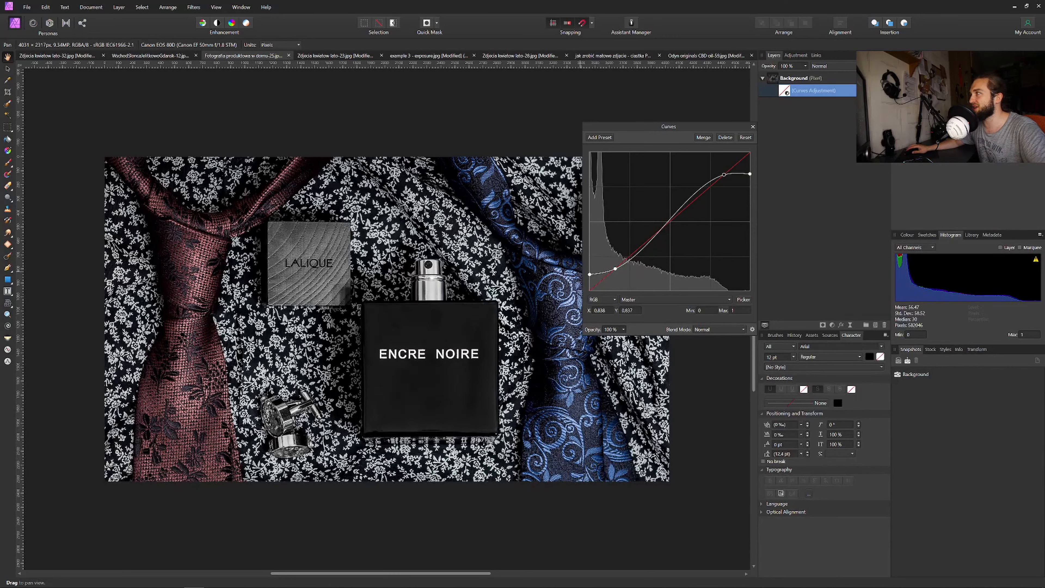
pyautogui.click(885, 90)
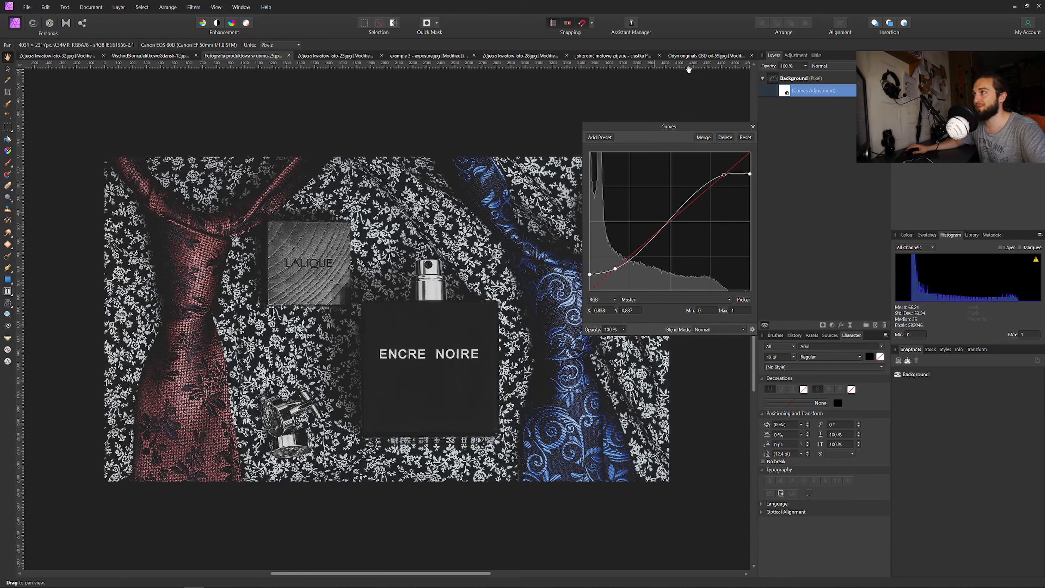
# Switch to the Odyn box photo and build a Curves S-curve with raised blacks, lowered whites, and points at 0.139/0.122 and 0.846/0.843
pyautogui.click(694, 58)
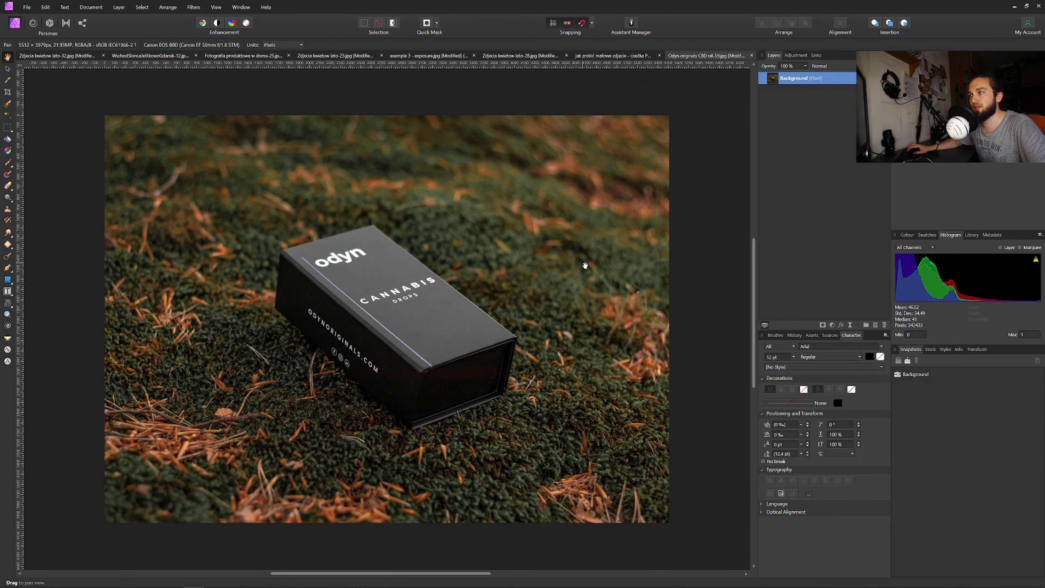
pyautogui.click(832, 325)
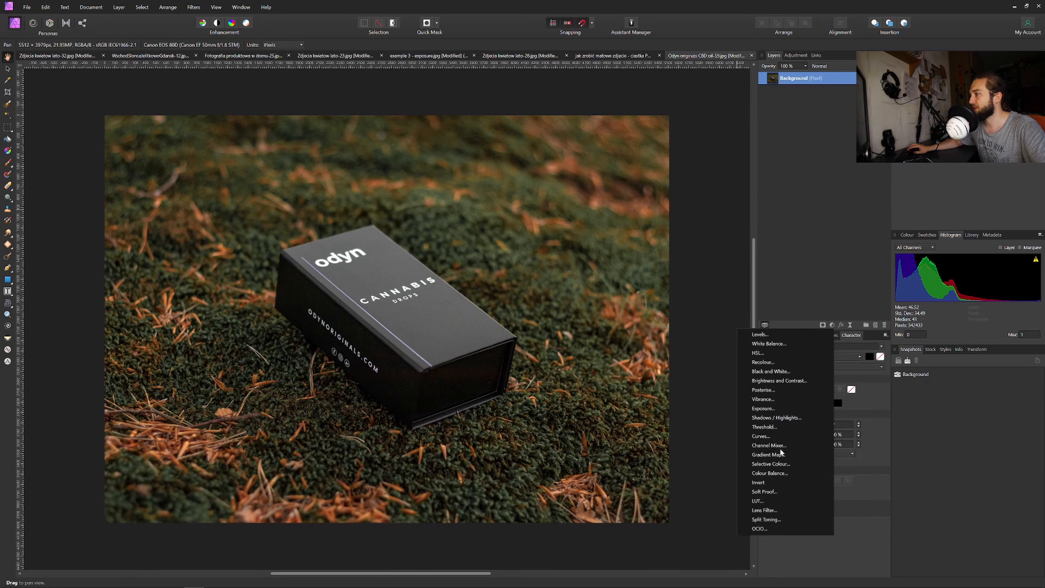
pyautogui.click(770, 436)
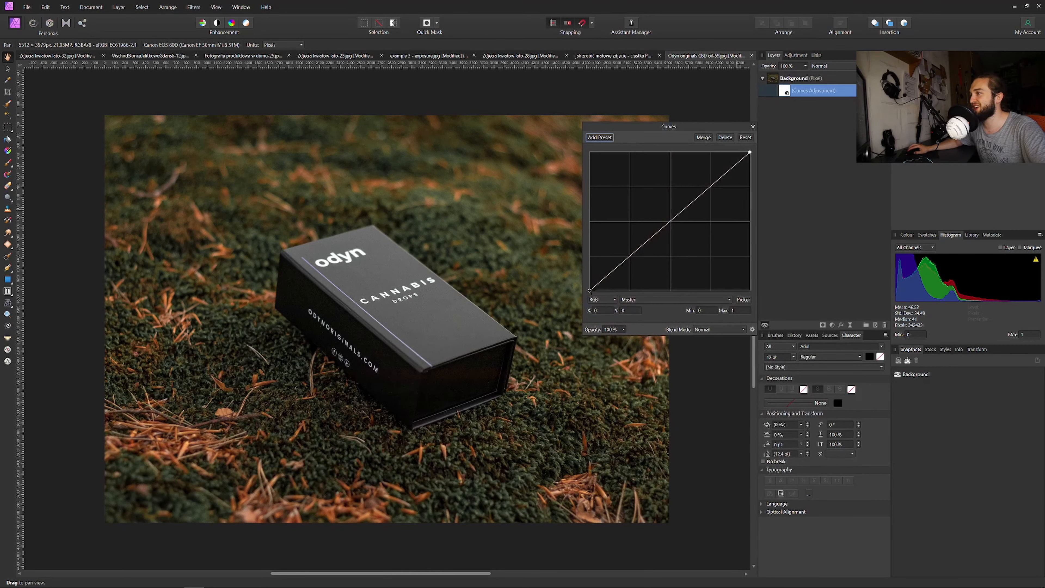
pyautogui.moveTo(590, 290); pyautogui.dragTo(612, 273)
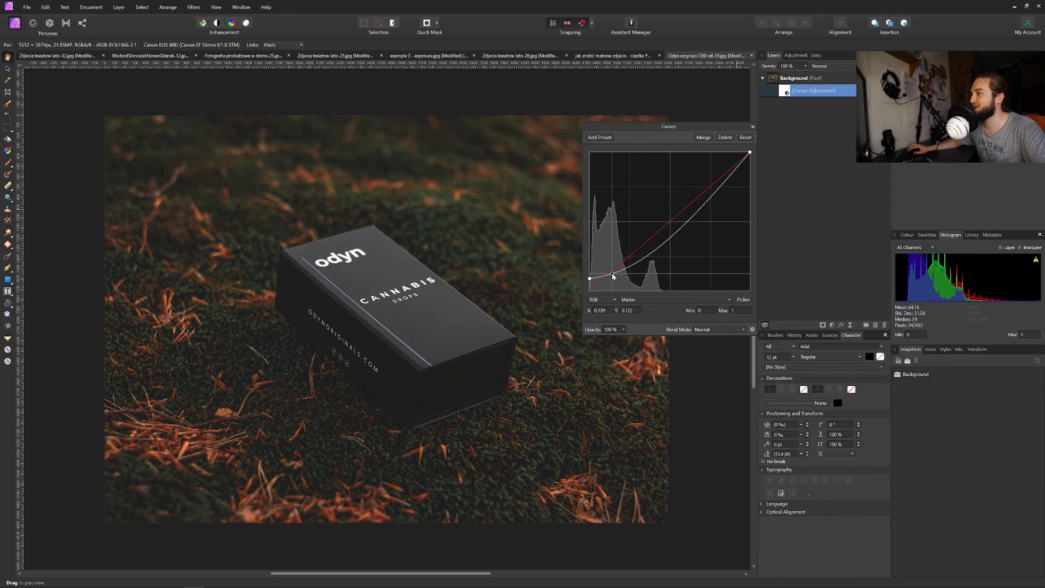
pyautogui.moveTo(750, 151); pyautogui.dragTo(725, 174)
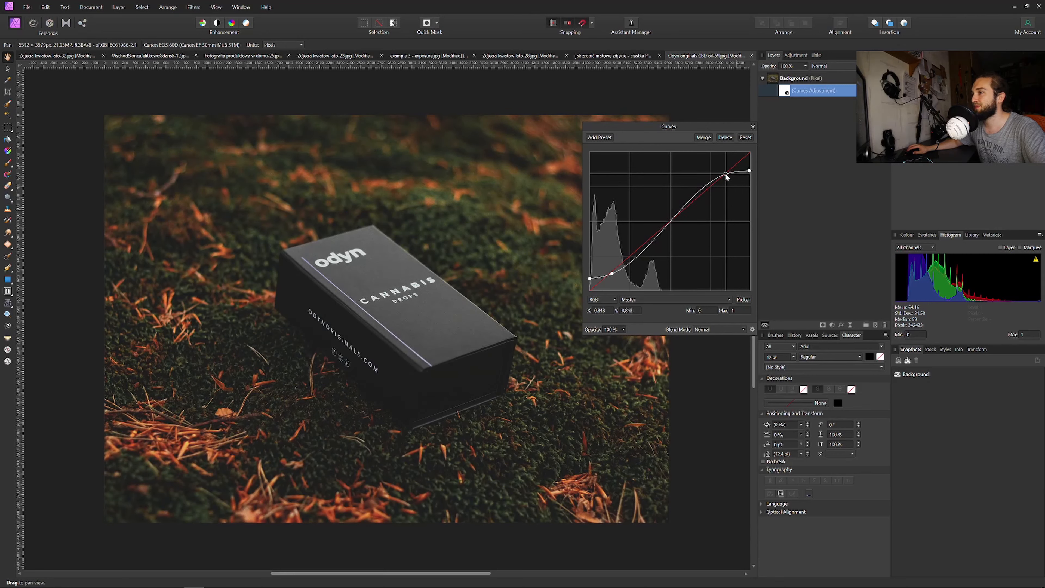
pyautogui.click(884, 91)
pyautogui.click(884, 91)
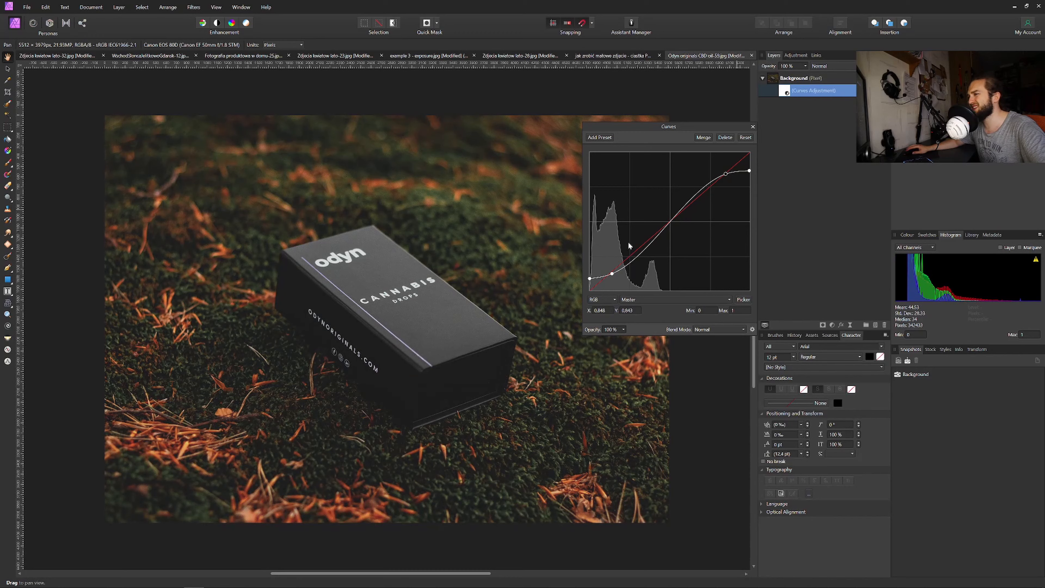
# Test the box curve's black end at outputs 0.128 and 0.075, set it to 0.093, and move the shadow point to 0.165/0.122
pyautogui.moveTo(590, 279); pyautogui.dragTo(589, 275)
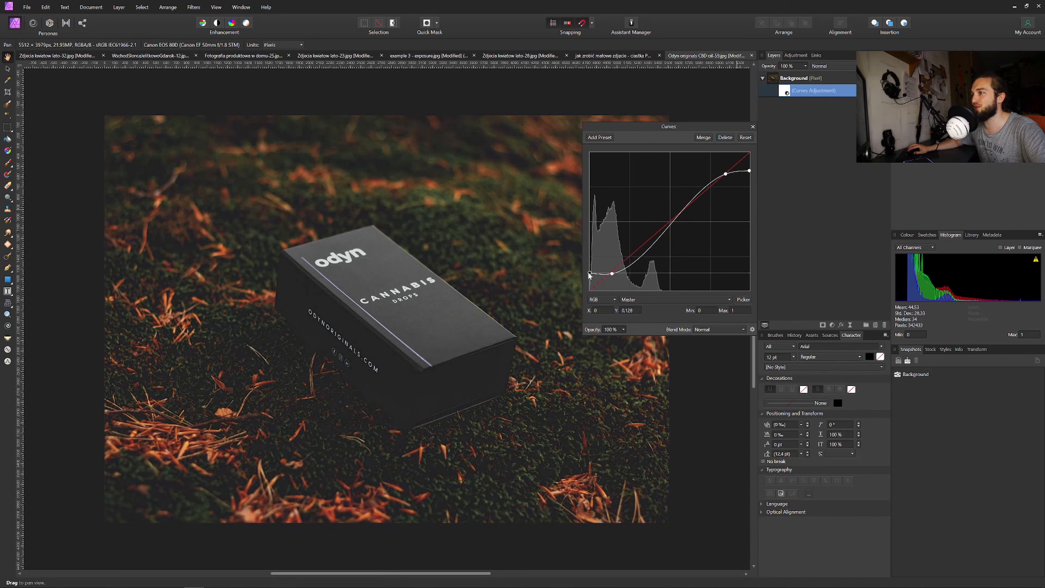
pyautogui.moveTo(590, 276); pyautogui.dragTo(590, 280)
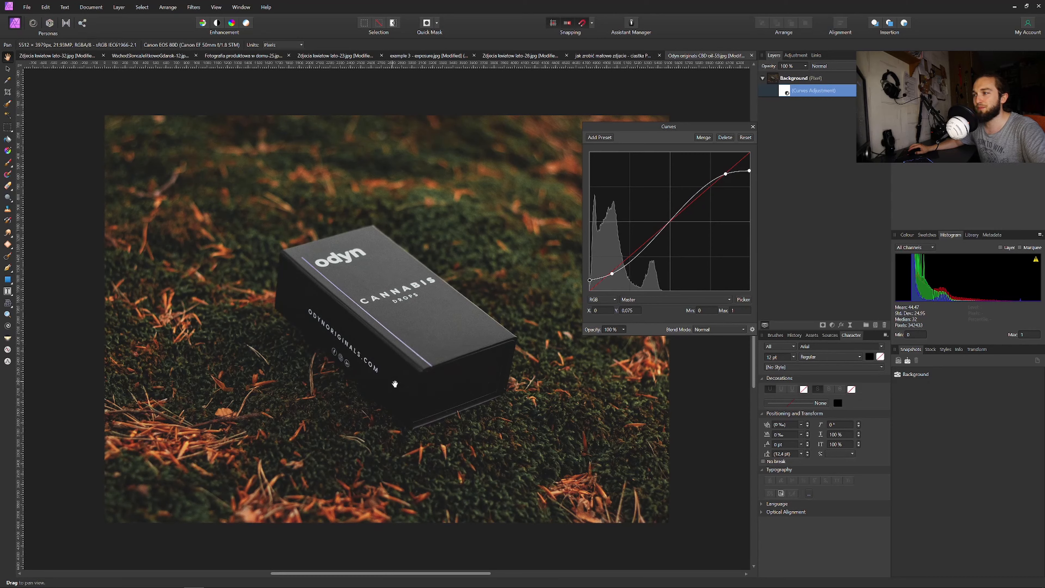
pyautogui.moveTo(589, 280); pyautogui.dragTo(582, 276)
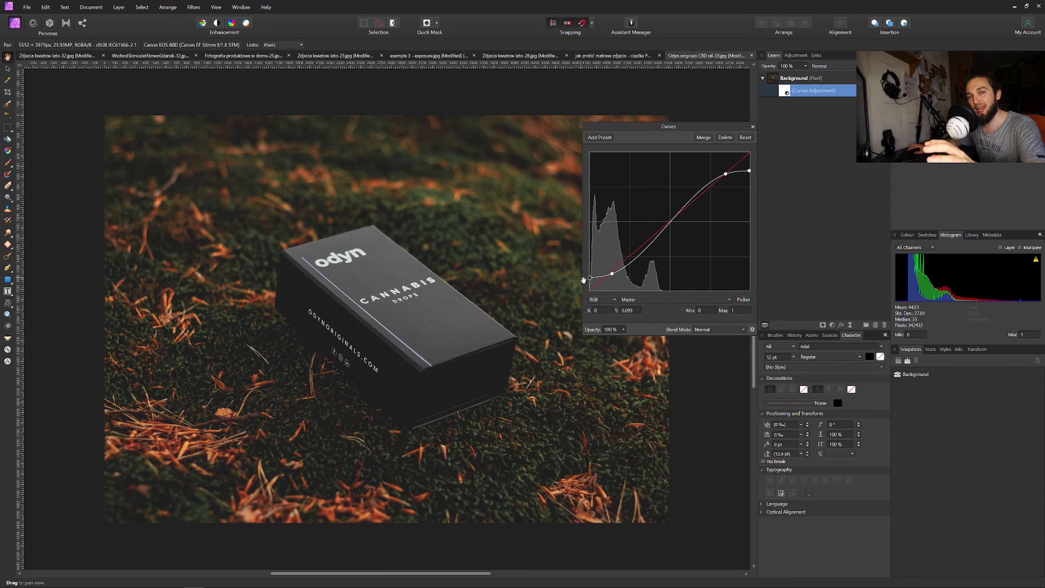
pyautogui.moveTo(613, 274); pyautogui.dragTo(615, 272)
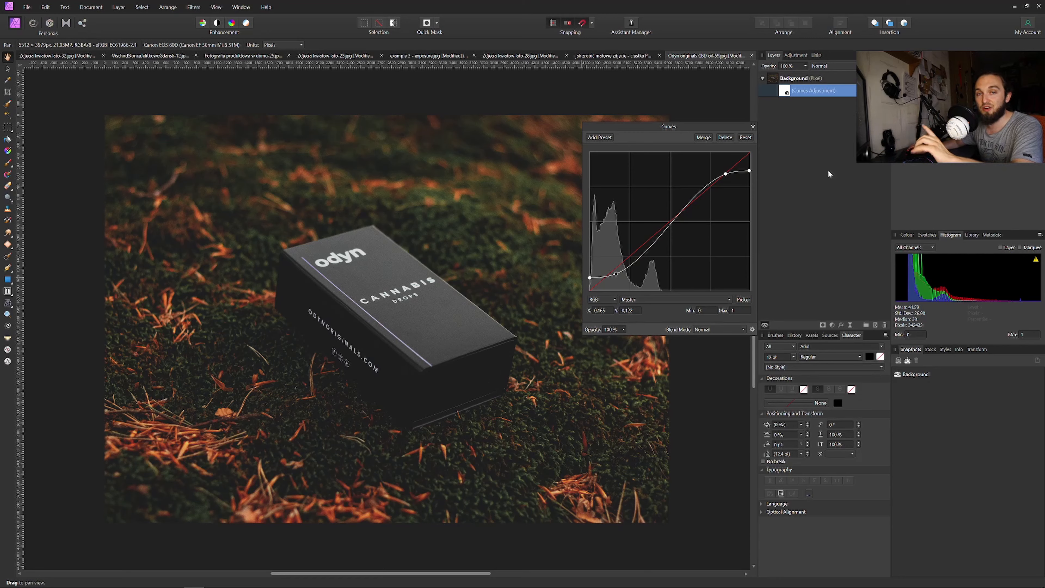
# Lower the box curve's highlight point to 0.823/0.701 and its white end to 0.736, and compare the adjustment with the original
pyautogui.moveTo(725, 173); pyautogui.dragTo(721, 193)
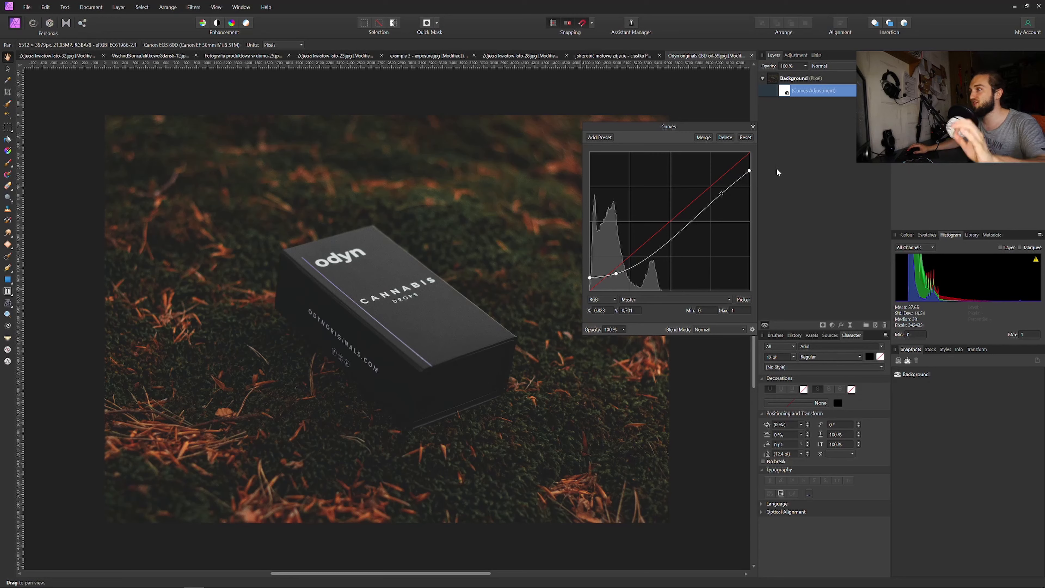
pyautogui.moveTo(749, 171)
pyautogui.mouseDown()
pyautogui.moveTo(749, 206)
pyautogui.moveTo(758, 188)
pyautogui.mouseUp()
pyautogui.click(884, 91)
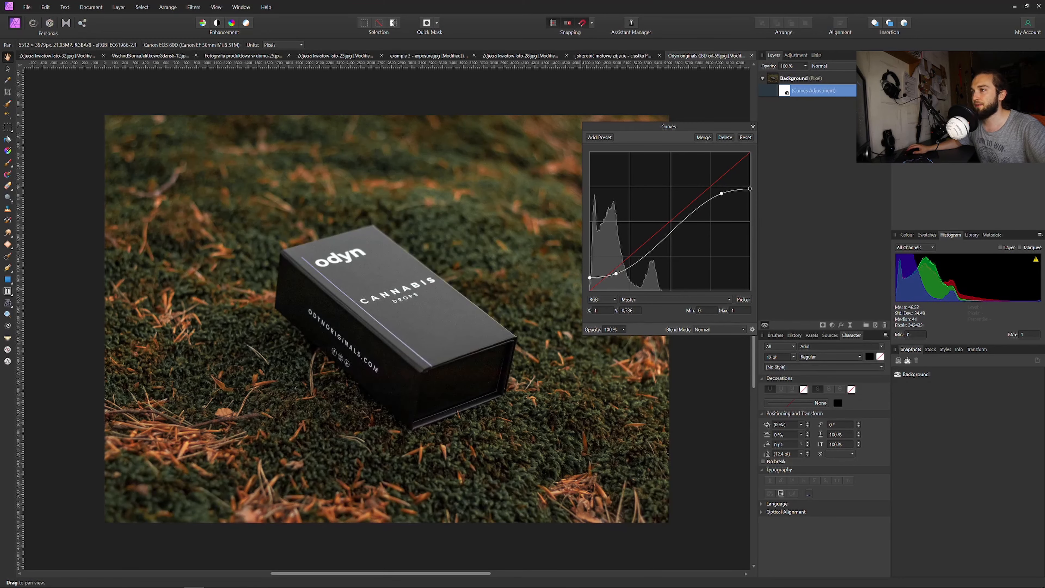
pyautogui.click(885, 91)
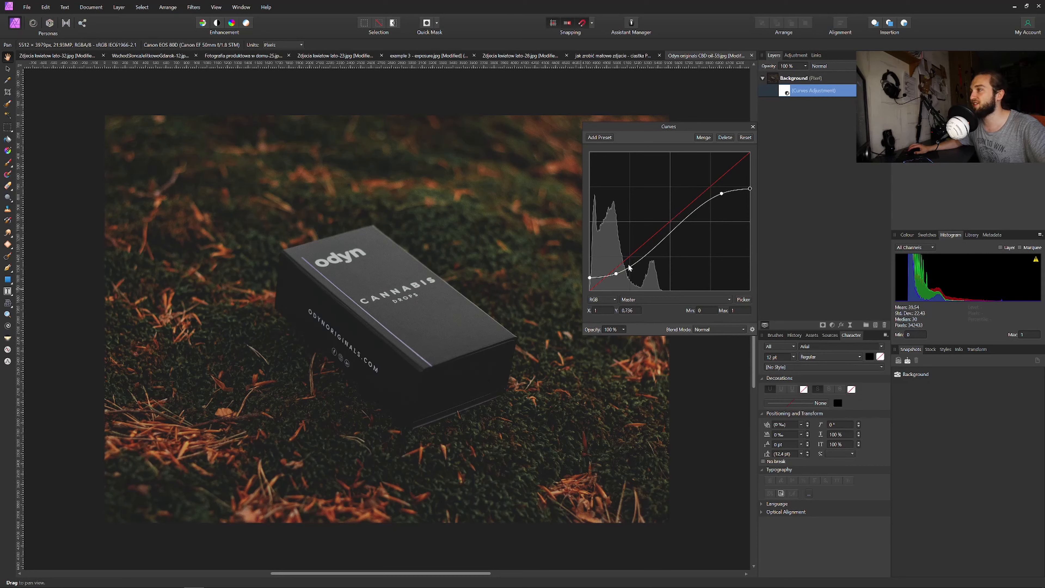
# Raise the box curve's shadow point slightly and its black end's output to 0.14, and compare the faded look with the original
pyautogui.moveTo(616, 273); pyautogui.dragTo(580, 272)
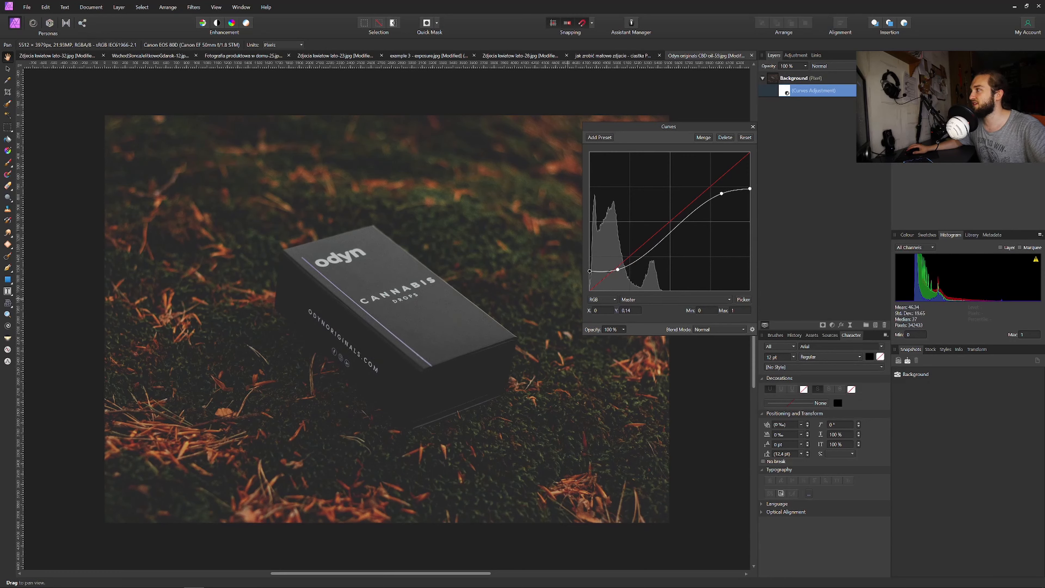
pyautogui.click(884, 90)
pyautogui.click(885, 91)
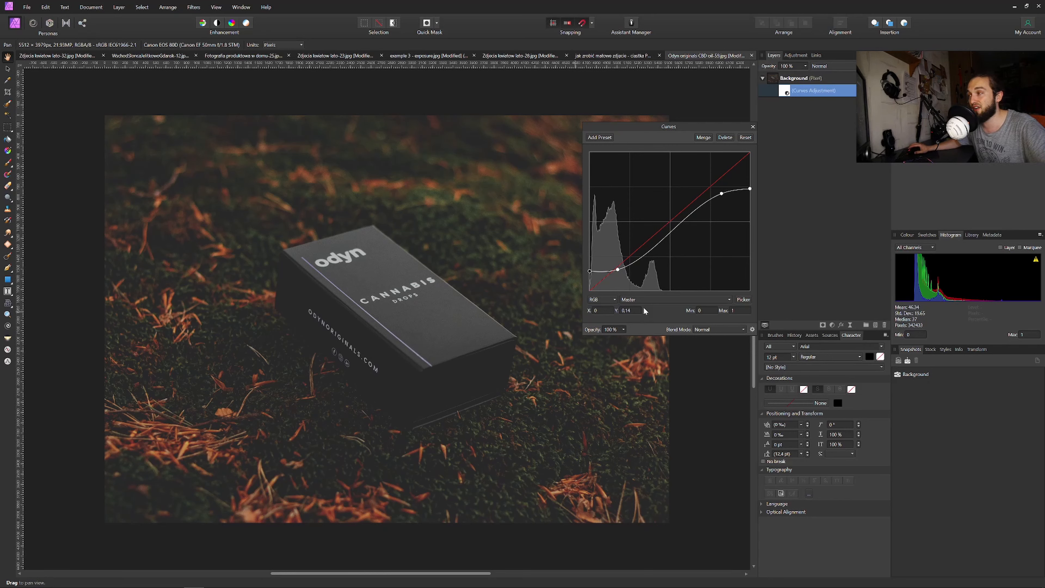
# Switch the box curve to the Green channel, add a midpoint, and move its black end to input 0.326 with output 0
pyautogui.click(655, 300)
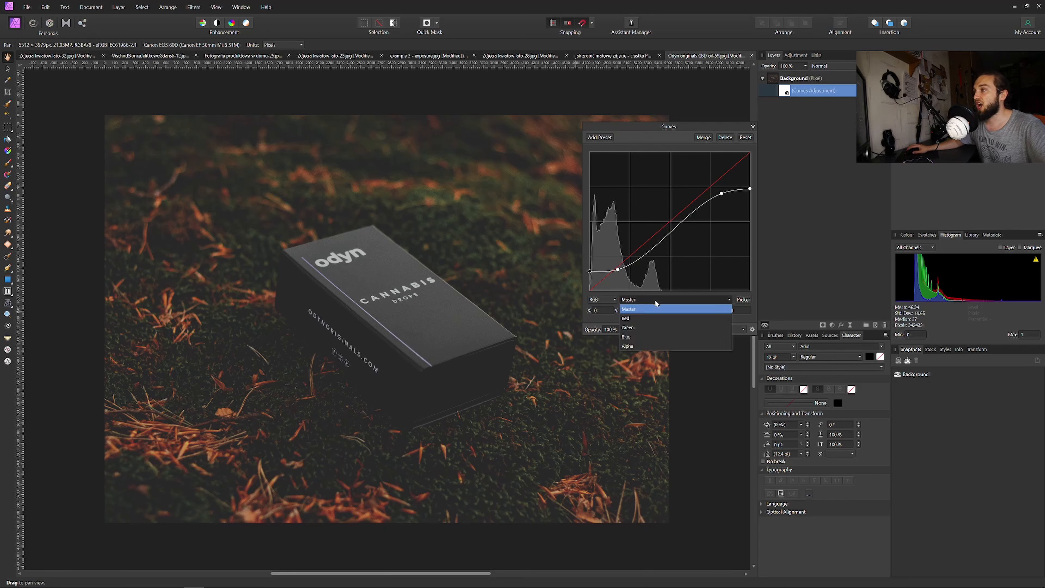
pyautogui.click(637, 326)
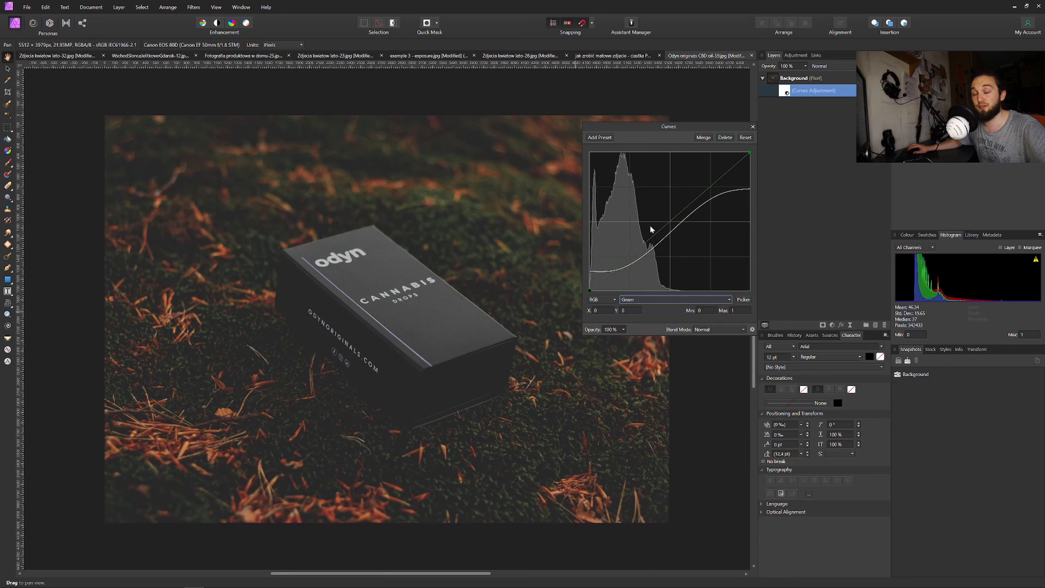
pyautogui.click(669, 222)
pyautogui.moveTo(591, 290); pyautogui.dragTo(642, 295)
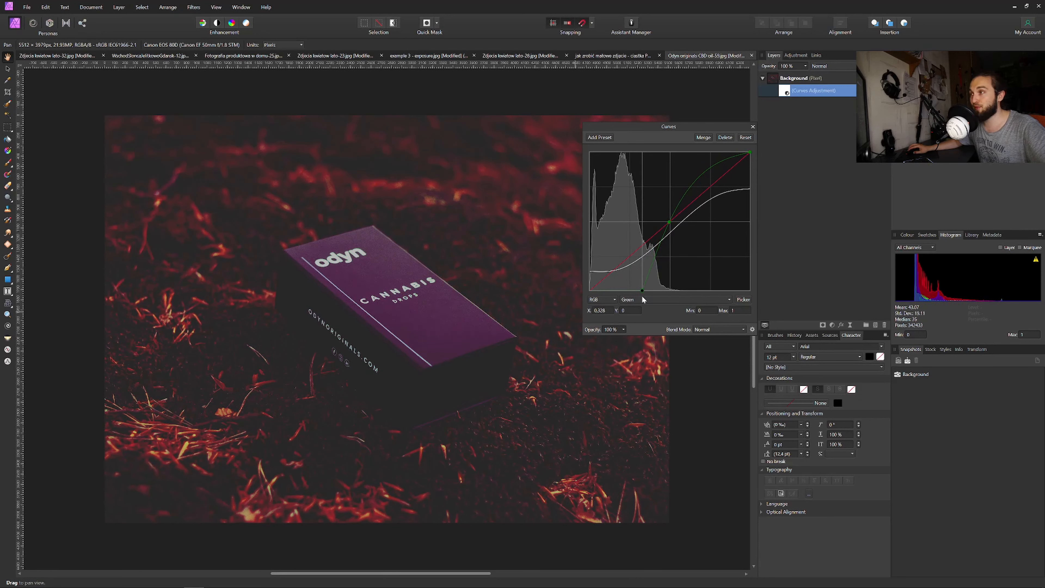
# Test the Green channel's black end at input 0 with output 0.53, set its output to 0.093, and close the curve
pyautogui.moveTo(642, 294); pyautogui.dragTo(565, 218)
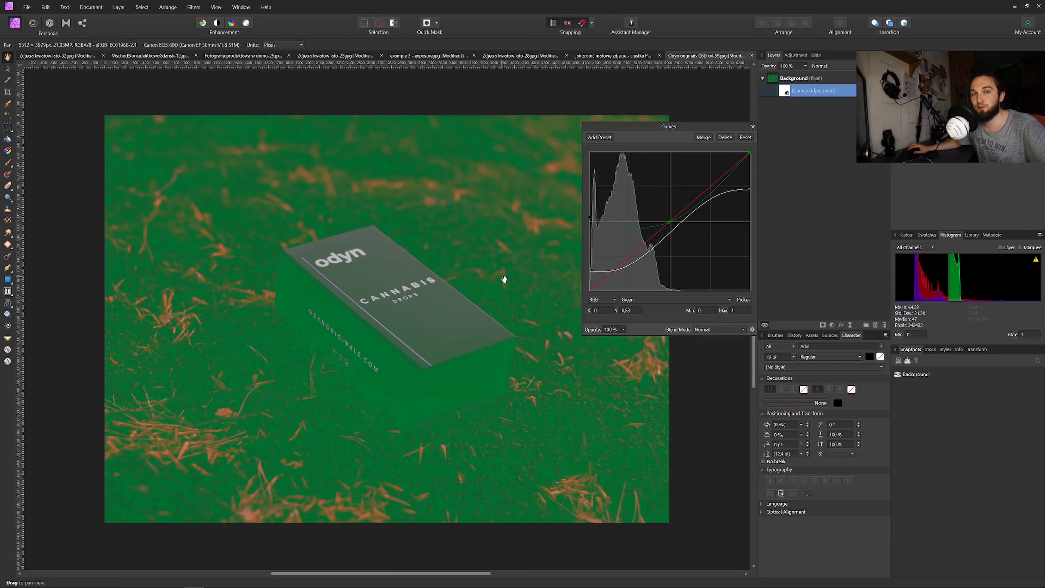
pyautogui.moveTo(590, 221); pyautogui.dragTo(579, 277)
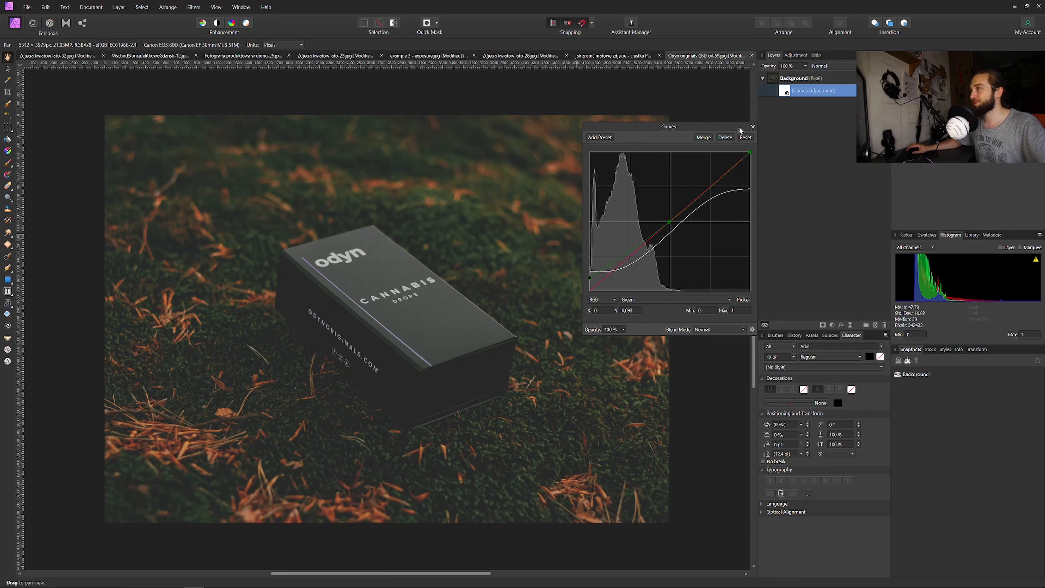
pyautogui.click(753, 127)
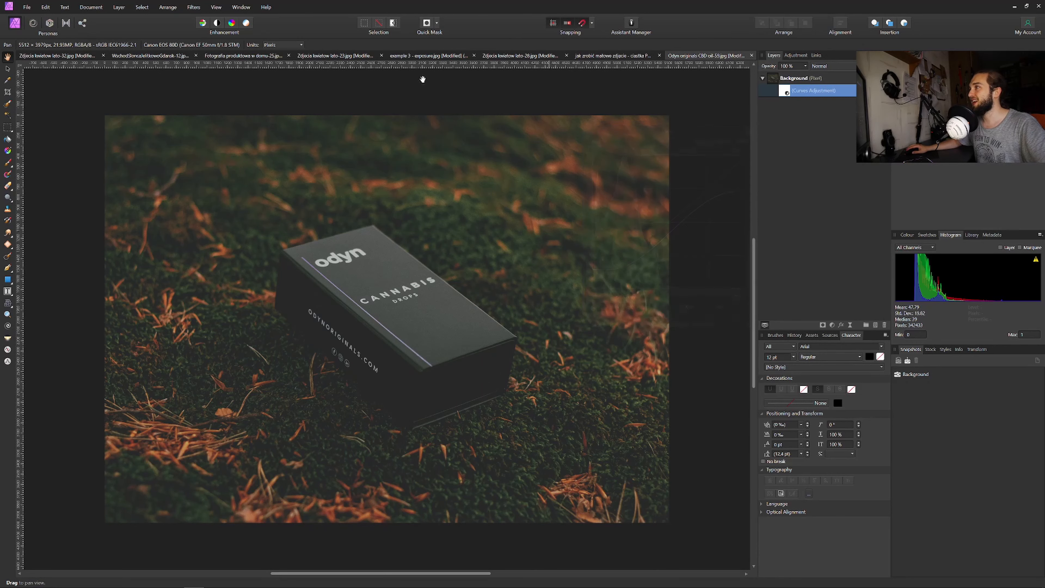
# Add a Curves adjustment to the sunset photo, raise its black end, lower its white end, and add points at 0.155/0.117 and 0.782/0.813
pyautogui.click(148, 55)
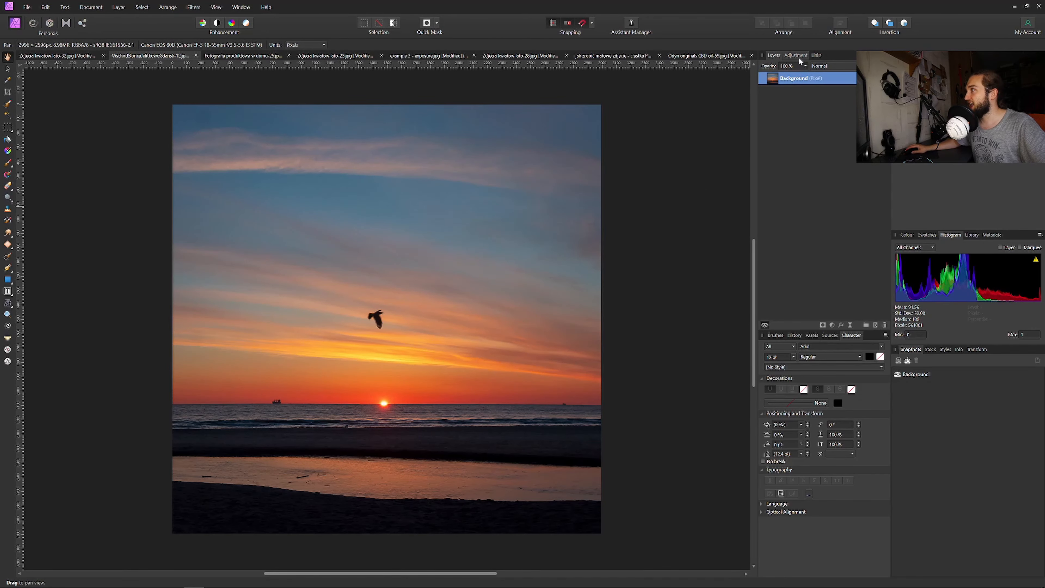
pyautogui.click(832, 324)
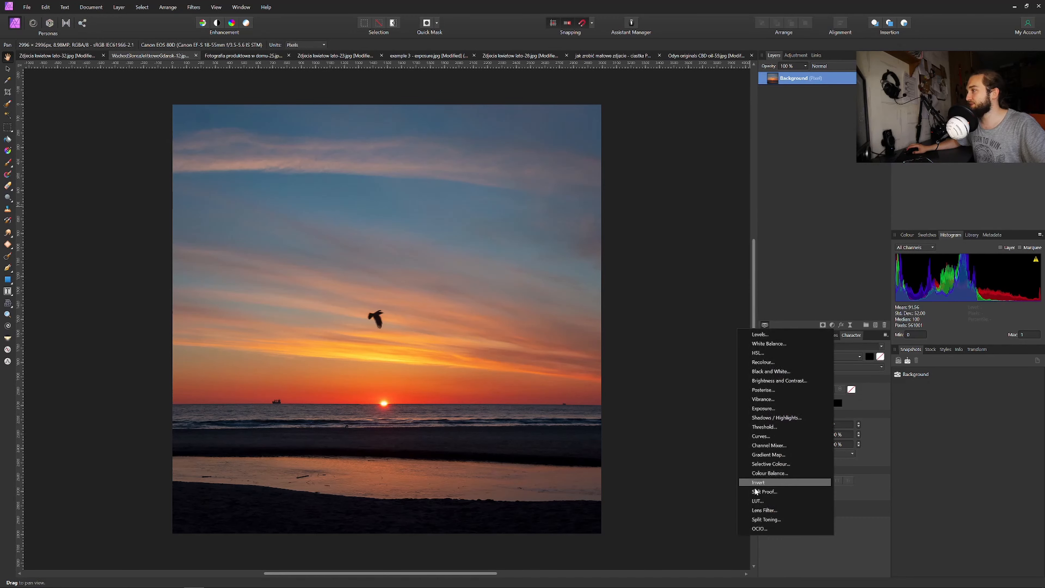
pyautogui.click(761, 436)
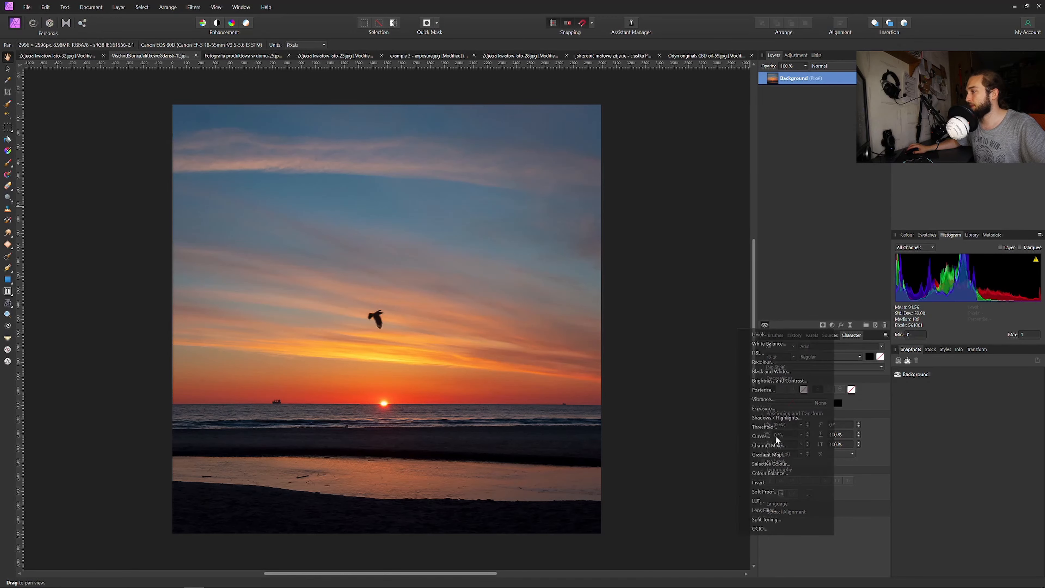
pyautogui.moveTo(590, 290); pyautogui.dragTo(614, 274)
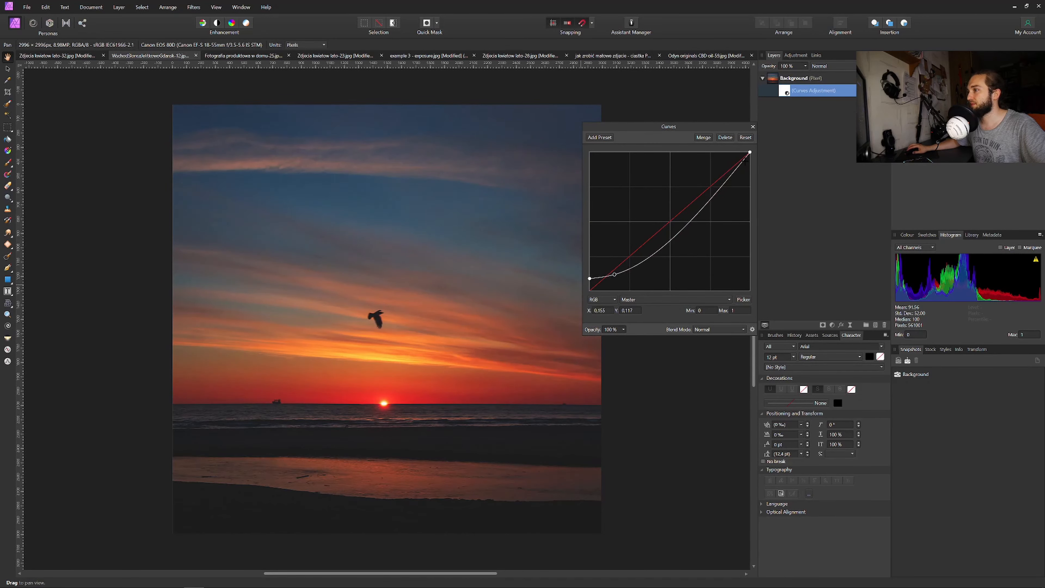
pyautogui.moveTo(750, 151); pyautogui.dragTo(715, 179)
pyautogui.click(728, 191)
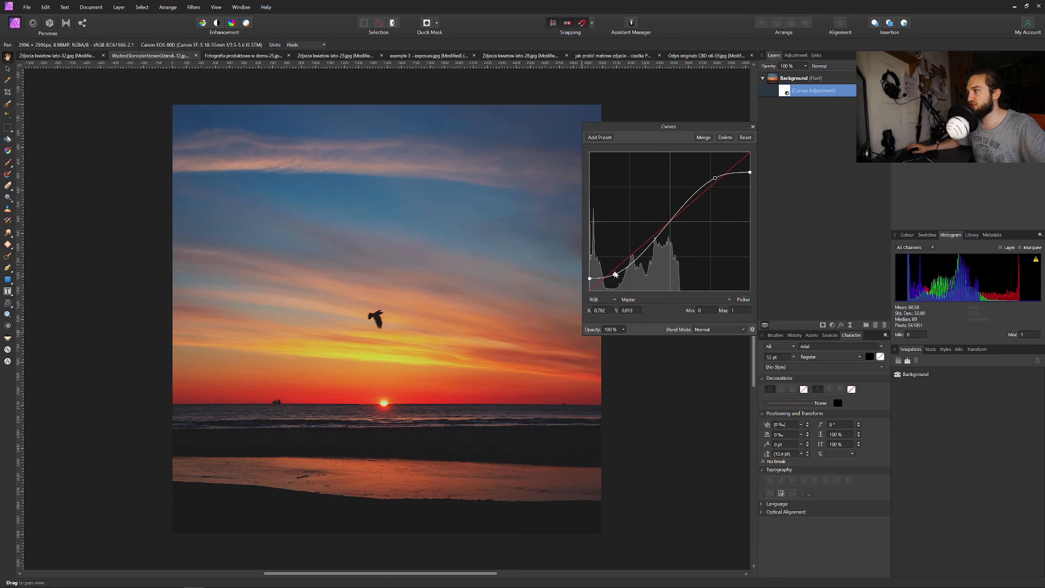
# Raise the sunset curve's black end to output 0.134 and move its highlight point to 0.846/0.784
pyautogui.moveTo(614, 277); pyautogui.dragTo(589, 273)
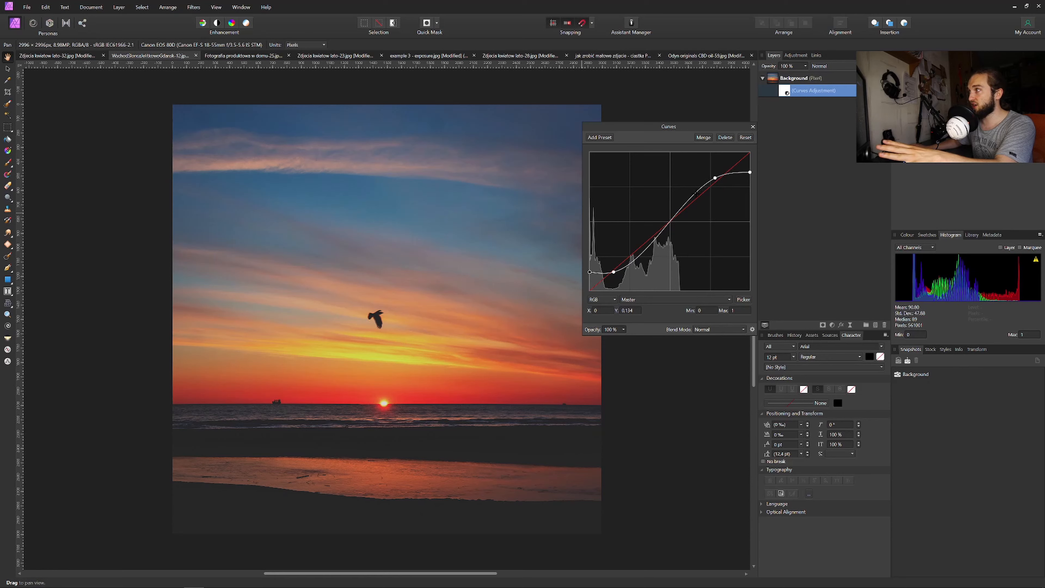
pyautogui.click(716, 179)
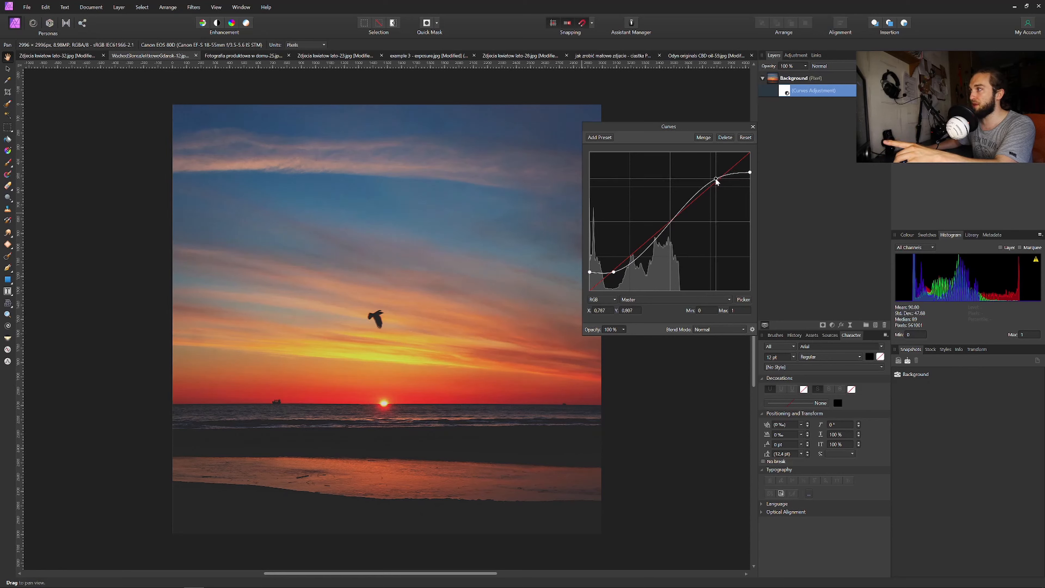
pyautogui.moveTo(716, 182)
pyautogui.mouseDown()
pyautogui.moveTo(720, 194)
pyautogui.moveTo(726, 184)
pyautogui.mouseUp()
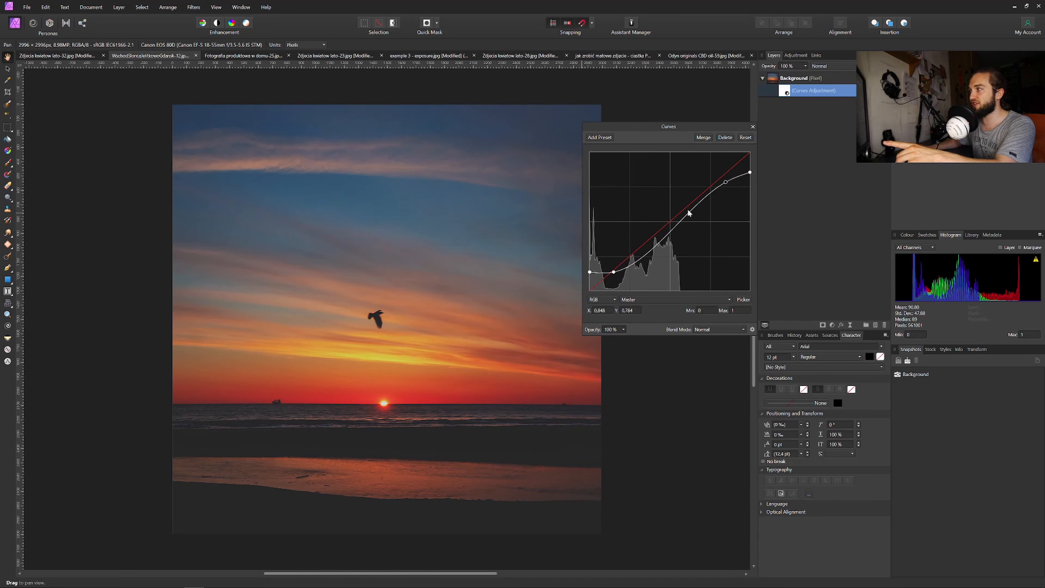
# Add midtone points at 0.45/0.406 and 0.664/0.619 to the sunset curve and set its white end's output to 0.837
pyautogui.moveTo(665, 235)
pyautogui.mouseDown()
pyautogui.moveTo(663, 251)
pyautogui.moveTo(663, 237)
pyautogui.mouseUp()
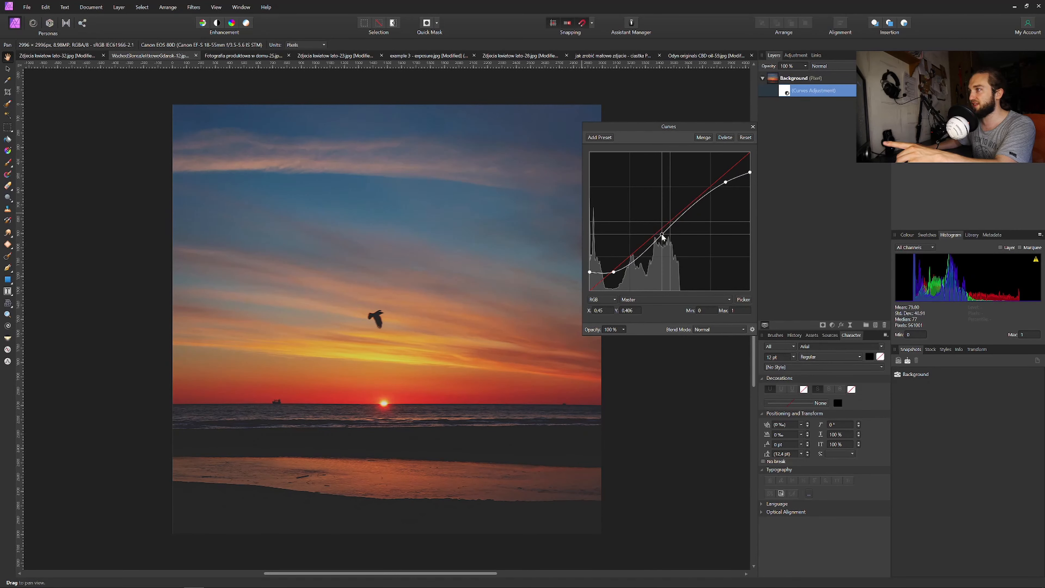
pyautogui.click(695, 205)
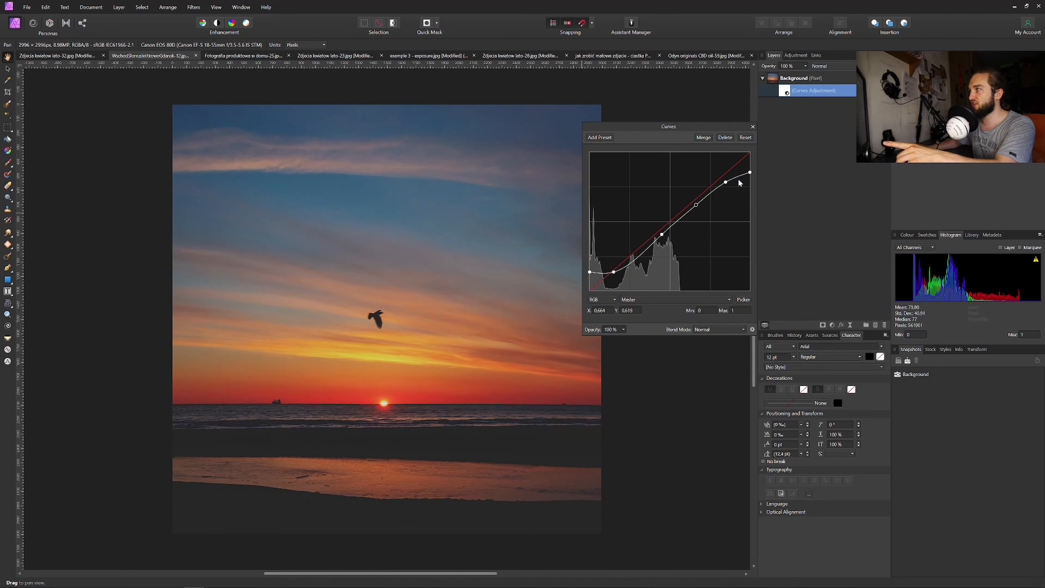
pyautogui.moveTo(749, 173)
pyautogui.mouseDown()
pyautogui.moveTo(746, 203)
pyautogui.moveTo(758, 187)
pyautogui.moveTo(758, 138)
pyautogui.moveTo(715, 137)
pyautogui.moveTo(753, 152)
pyautogui.moveTo(753, 195)
pyautogui.moveTo(758, 138)
pyautogui.moveTo(758, 174)
pyautogui.mouseUp()
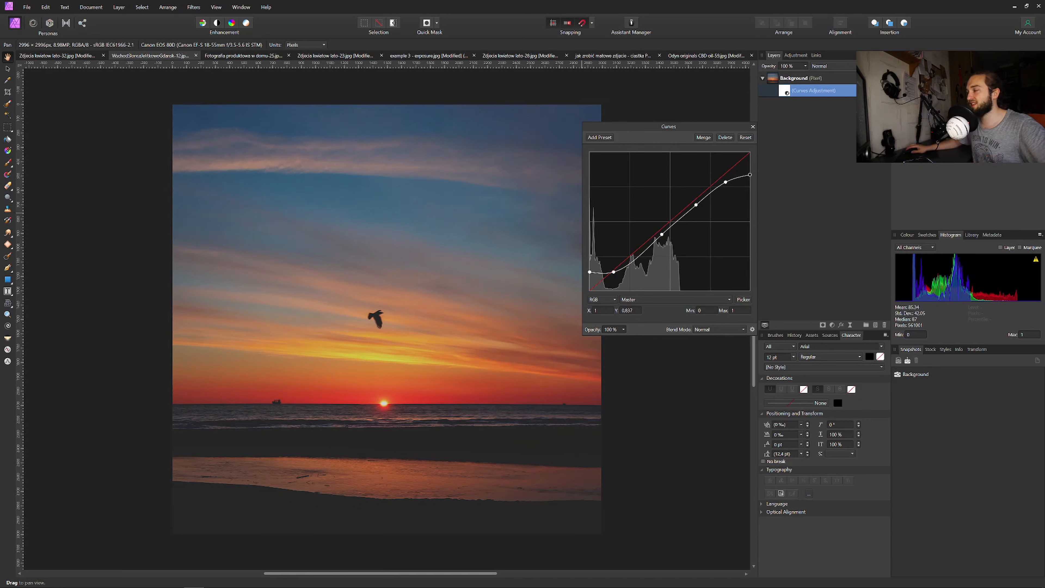
# Compare the sunset photo with and without its Curves adjustment
pyautogui.click(884, 91)
pyautogui.click(884, 91)
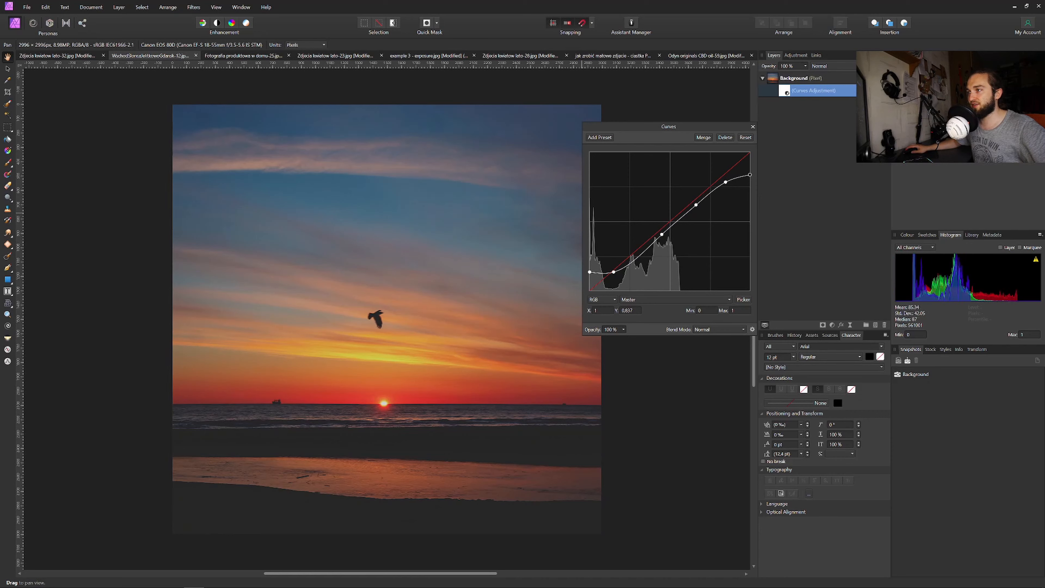
pyautogui.click(885, 90)
pyautogui.click(884, 91)
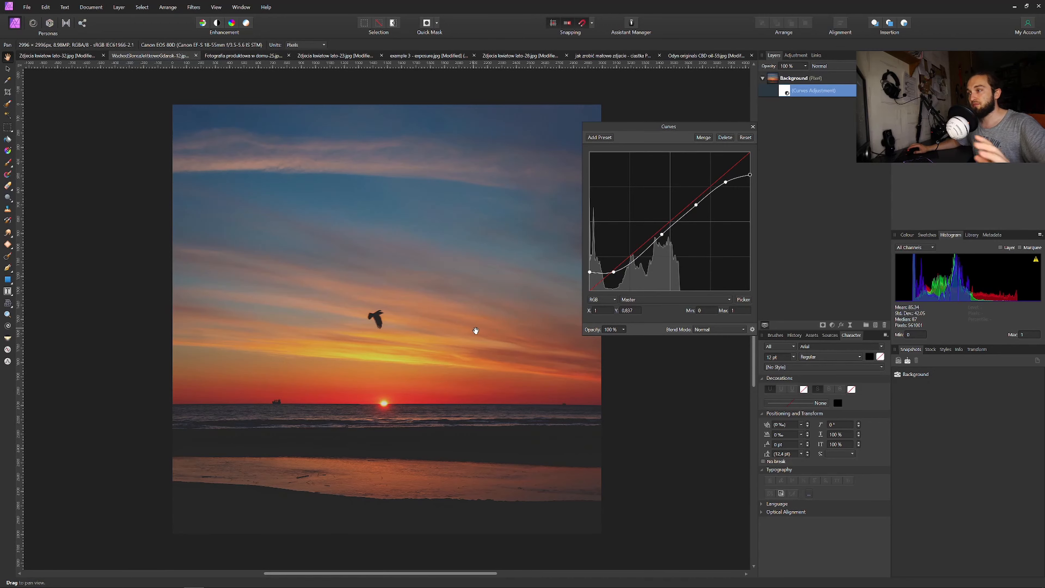
# Switch to the perfume photo and compare it with and without its Curves adjustment
pyautogui.click(243, 57)
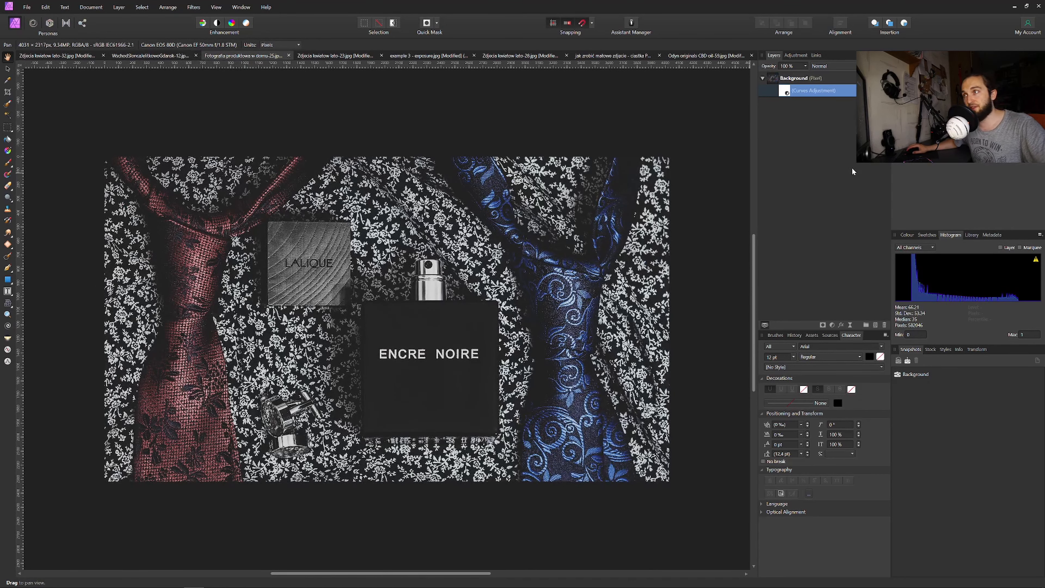
pyautogui.click(885, 90)
pyautogui.click(885, 91)
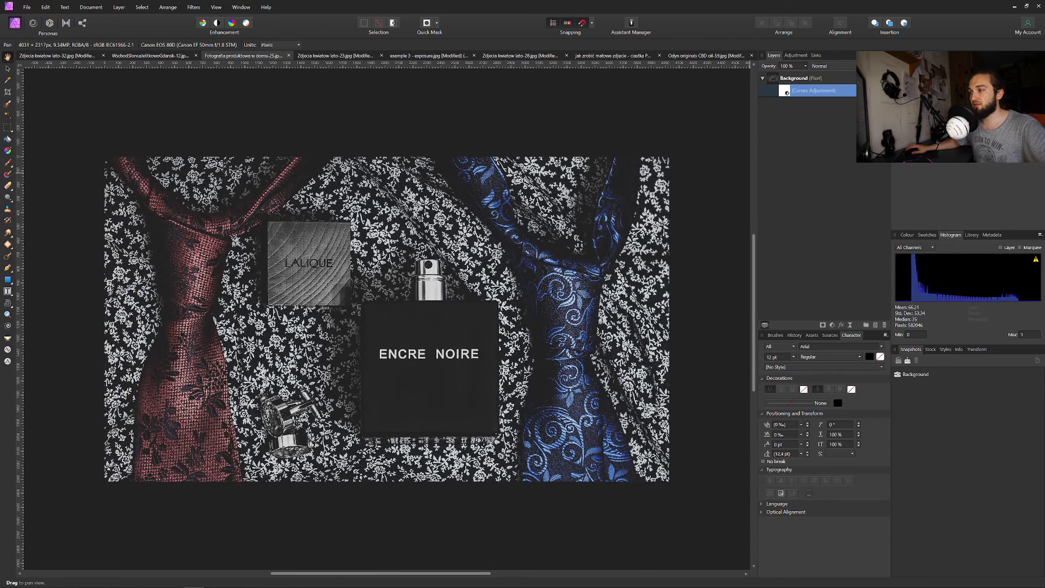
pyautogui.click(885, 91)
pyautogui.click(885, 91)
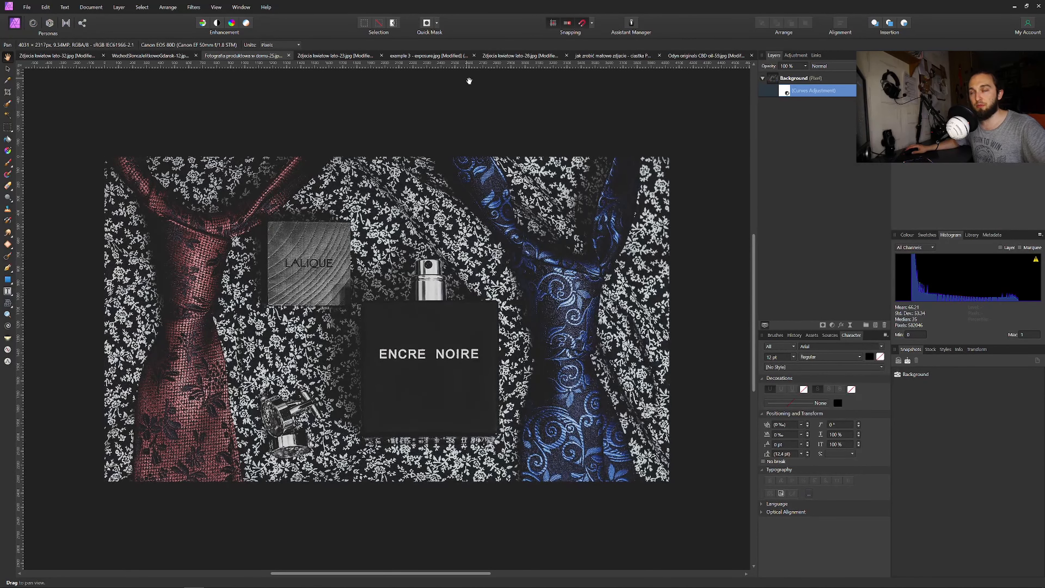
# Compare the iris and city square photos with and without their Curves adjustments, and view the pink flower photo
pyautogui.click(346, 56)
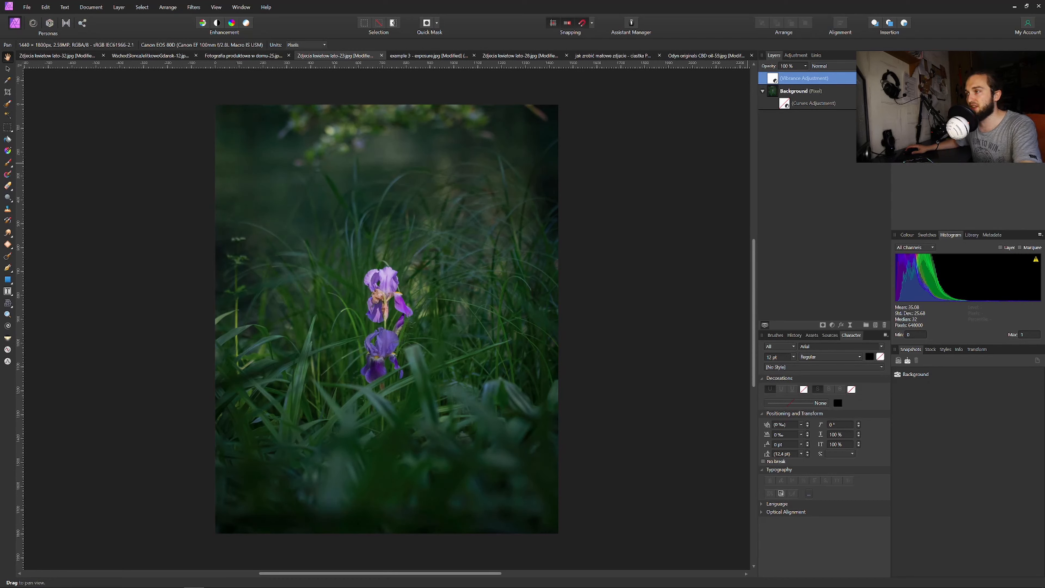
pyautogui.click(884, 103)
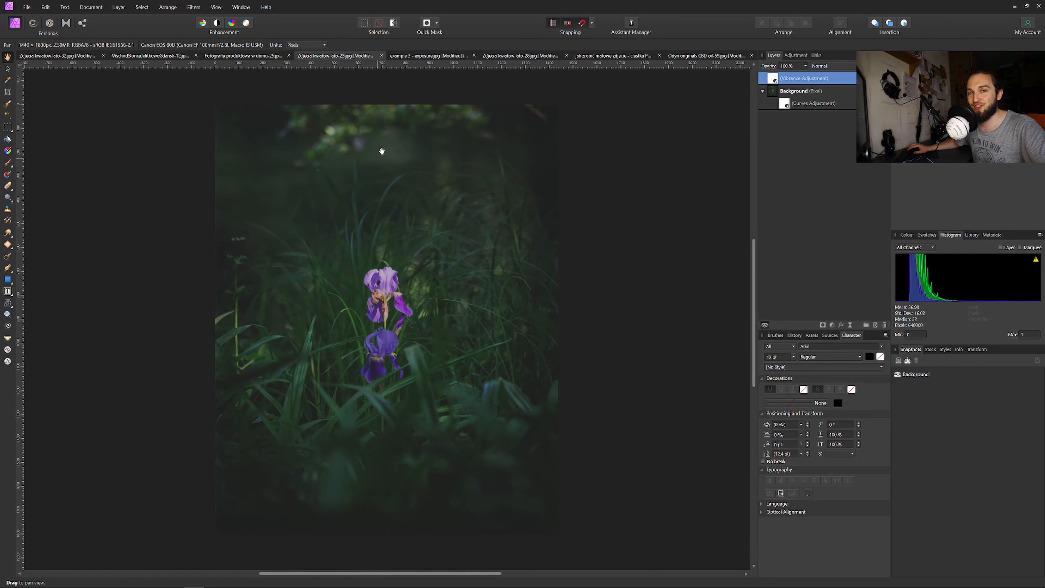
pyautogui.click(427, 58)
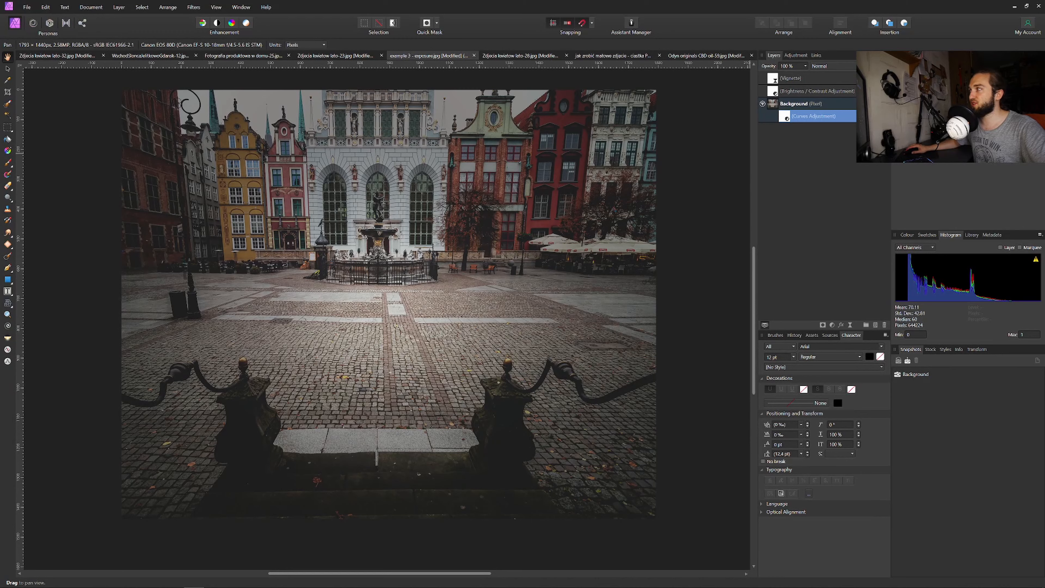
pyautogui.click(885, 116)
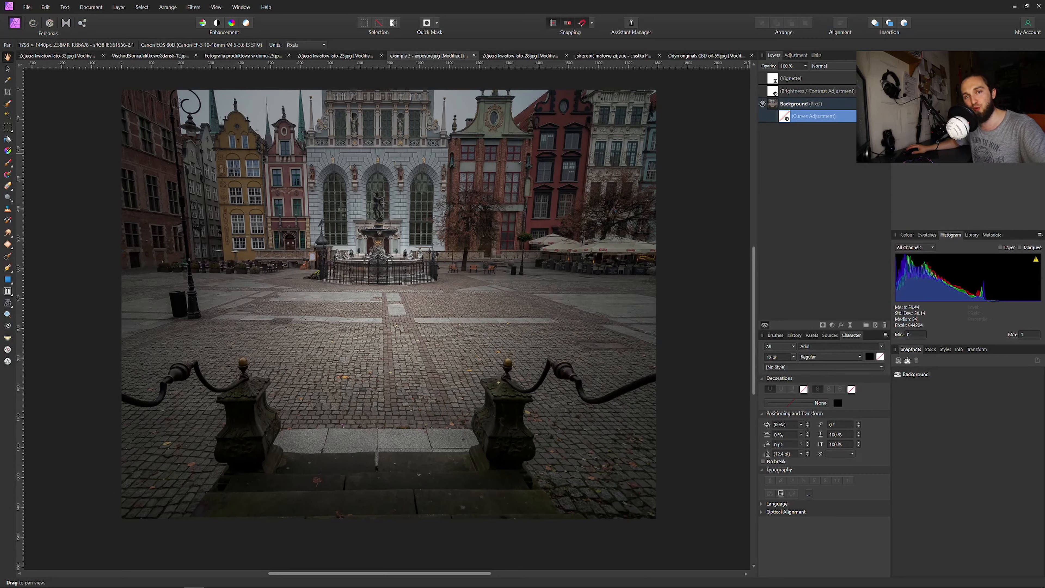
pyautogui.click(511, 56)
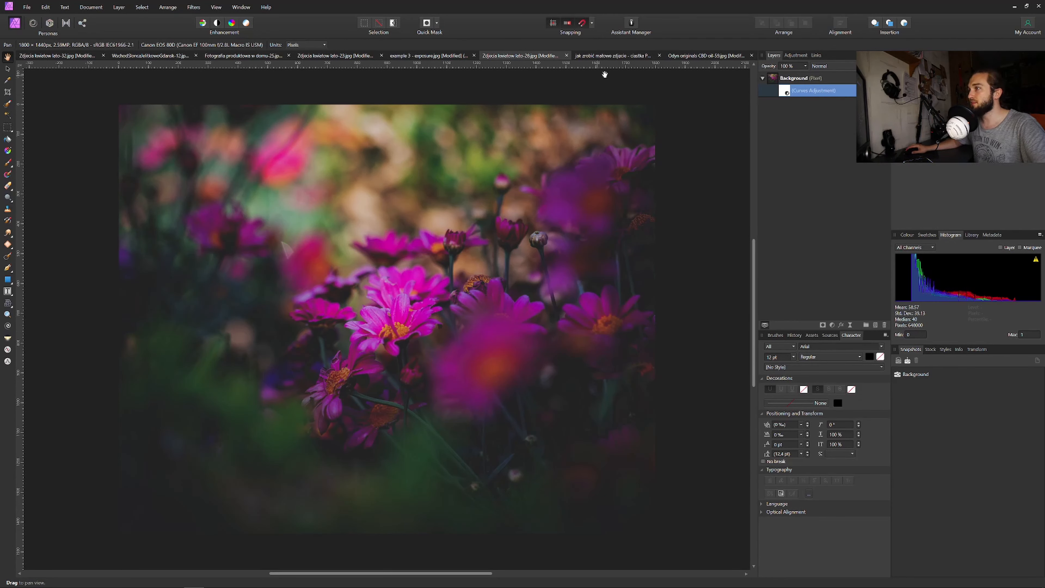
# Reopen the Curves adjustment on the dark red food photo, lower its shadow point, and set its black end's output to 0.128
pyautogui.click(607, 56)
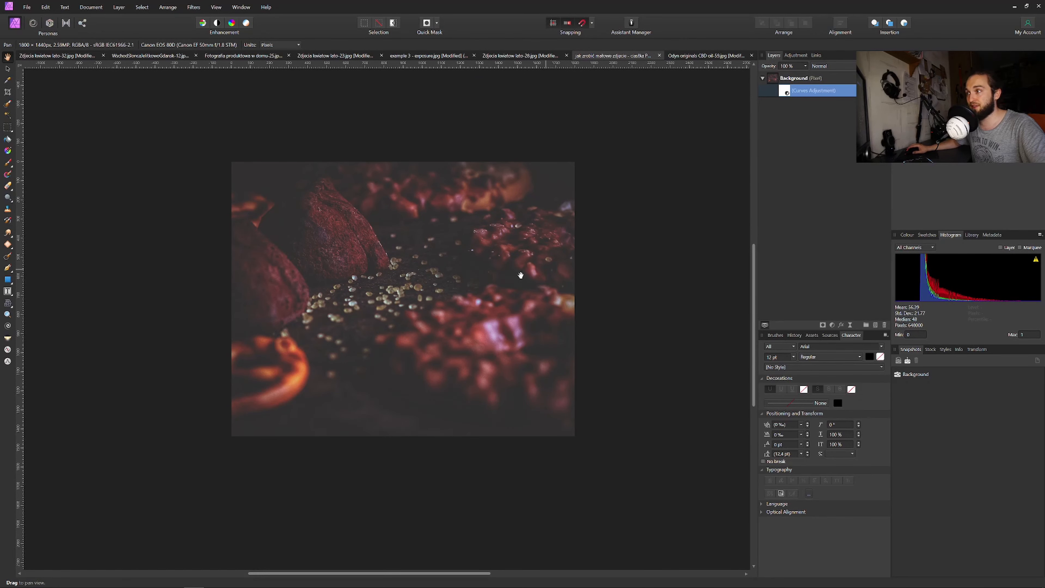
pyautogui.doubleClick(786, 91)
pyautogui.moveTo(613, 263); pyautogui.dragTo(584, 273)
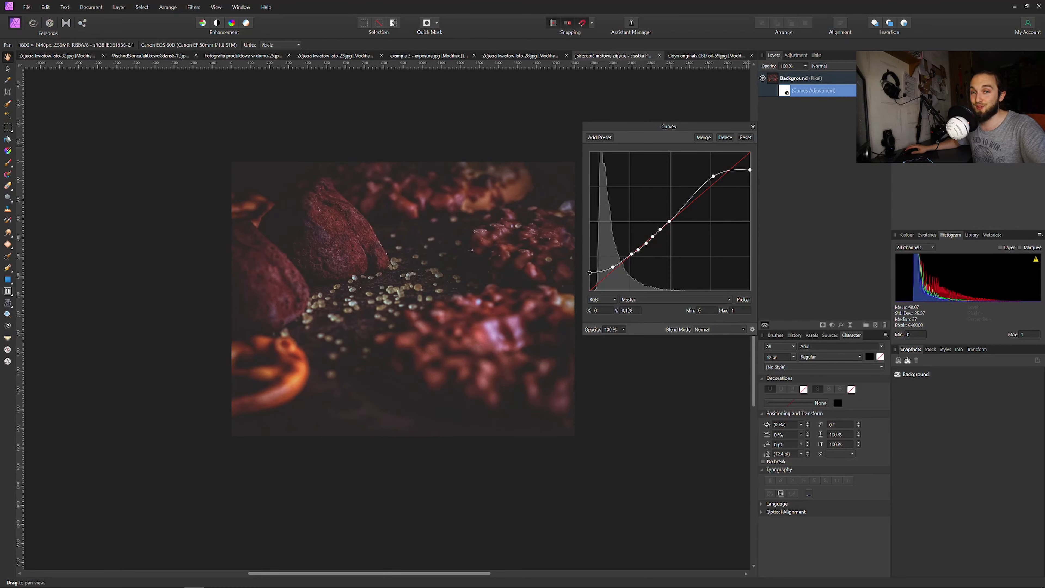
# Return to the box photo and compare it with and without its Curves adjustment
pyautogui.click(704, 55)
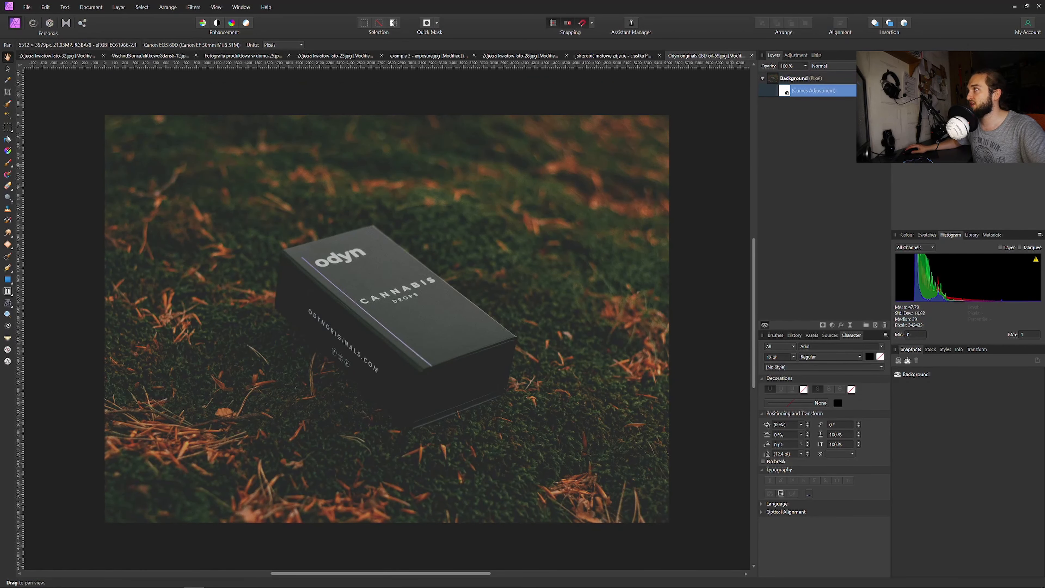
pyautogui.click(885, 91)
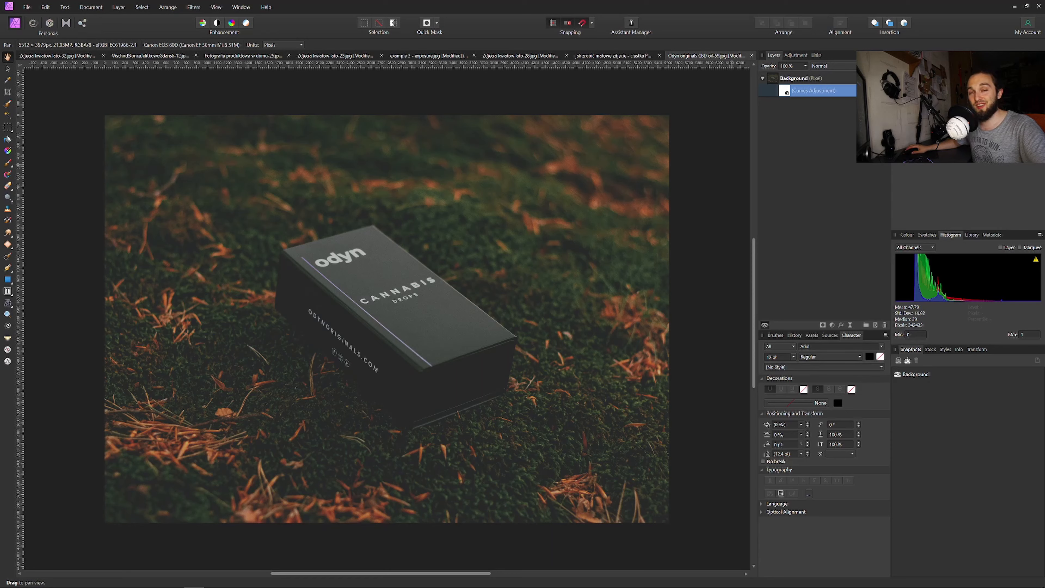
pyautogui.click(885, 91)
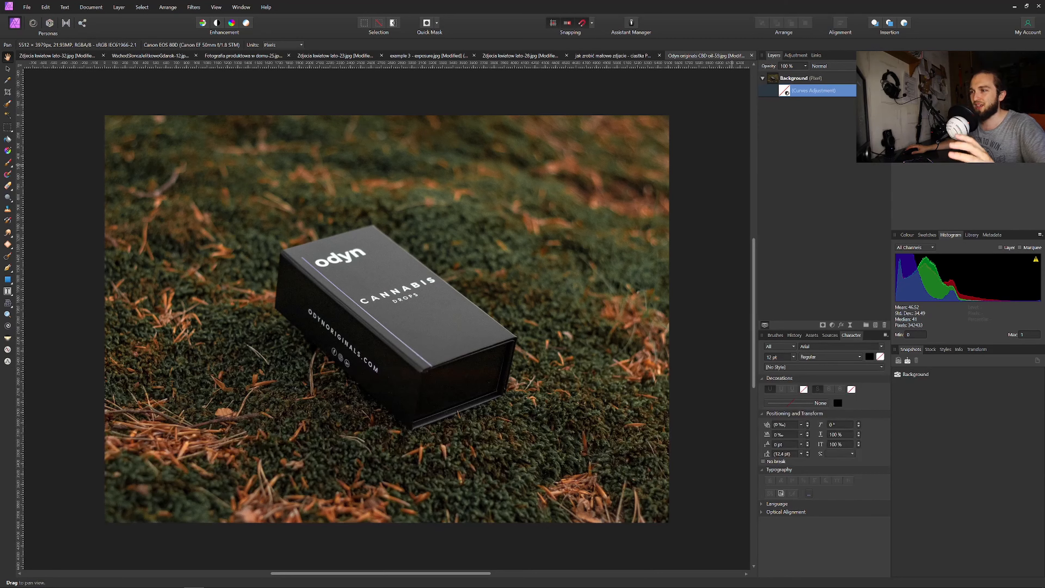
pyautogui.click(885, 90)
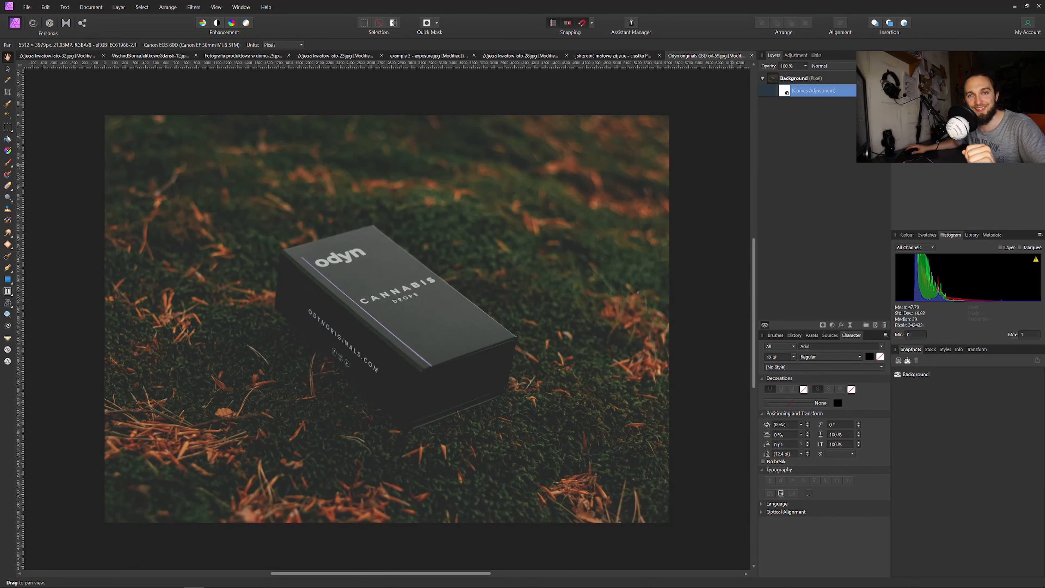
# Reopen the Curves adjustment on the dark red food photo and move its dialog over the image to show the curve
pyautogui.click(611, 55)
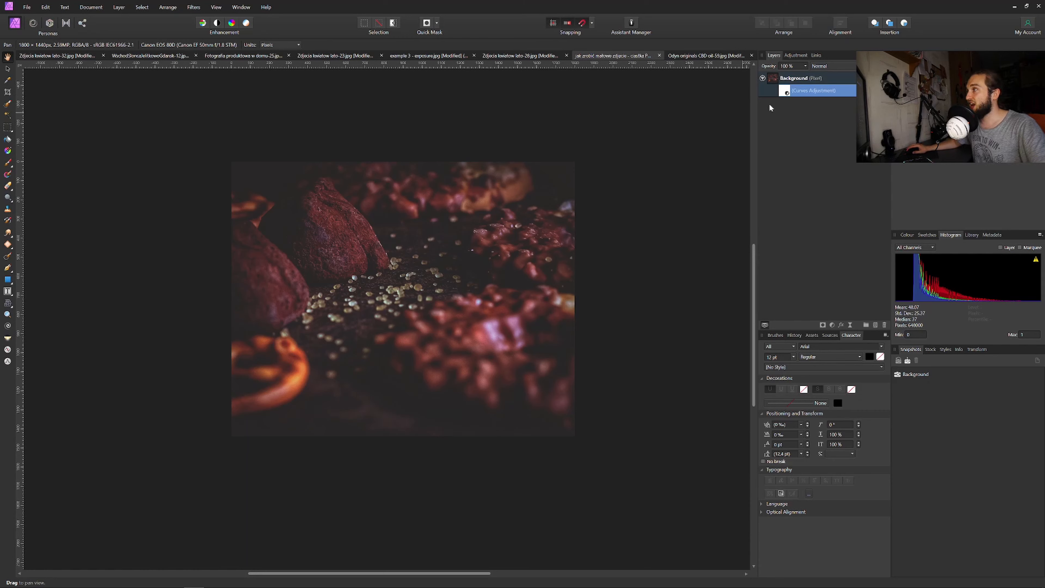
pyautogui.doubleClick(785, 92)
pyautogui.moveTo(657, 126); pyautogui.dragTo(330, 138)
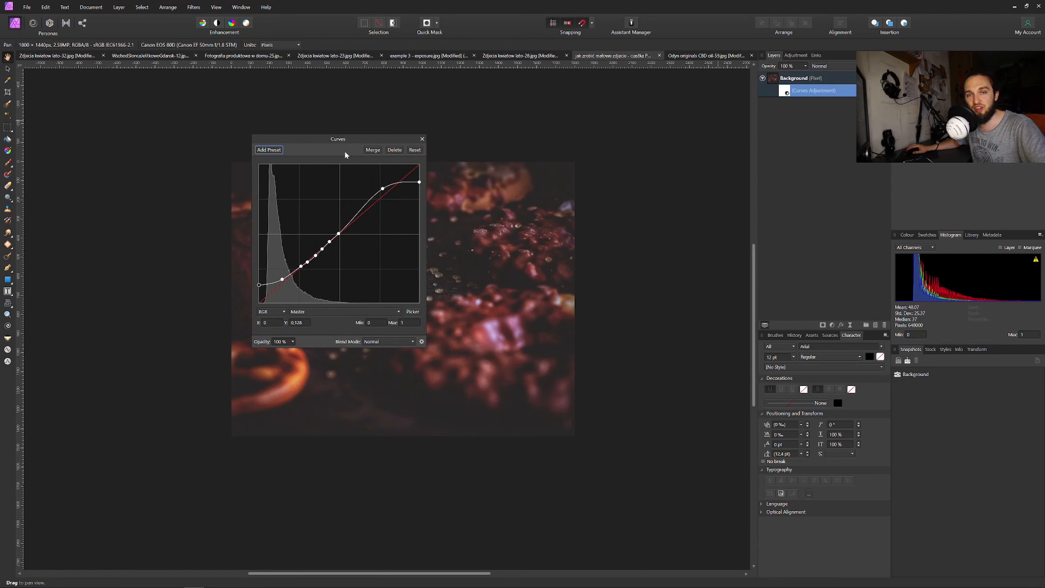